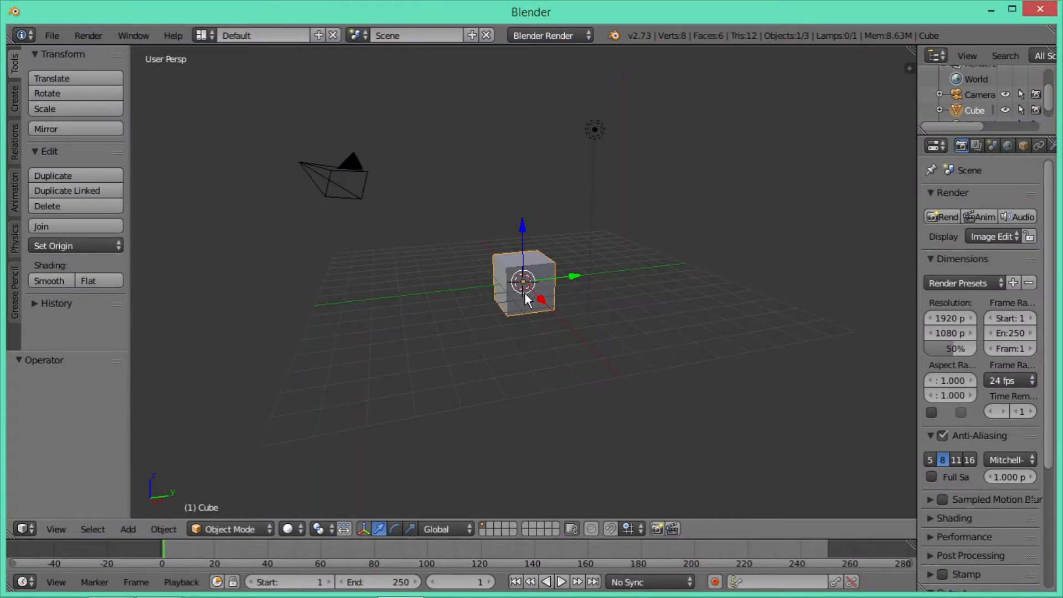
# Delete the default cube and add a text object at the origin.
pyautogui.press('x')
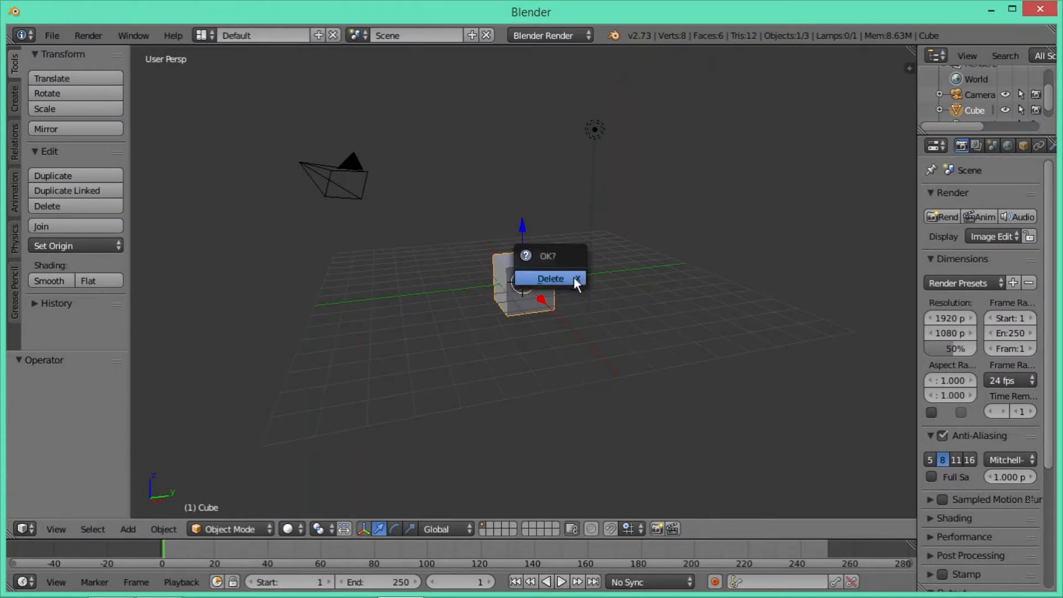
pyautogui.click(574, 277)
pyautogui.moveTo(373, 303); pyautogui.dragTo(532, 367, button='middle')
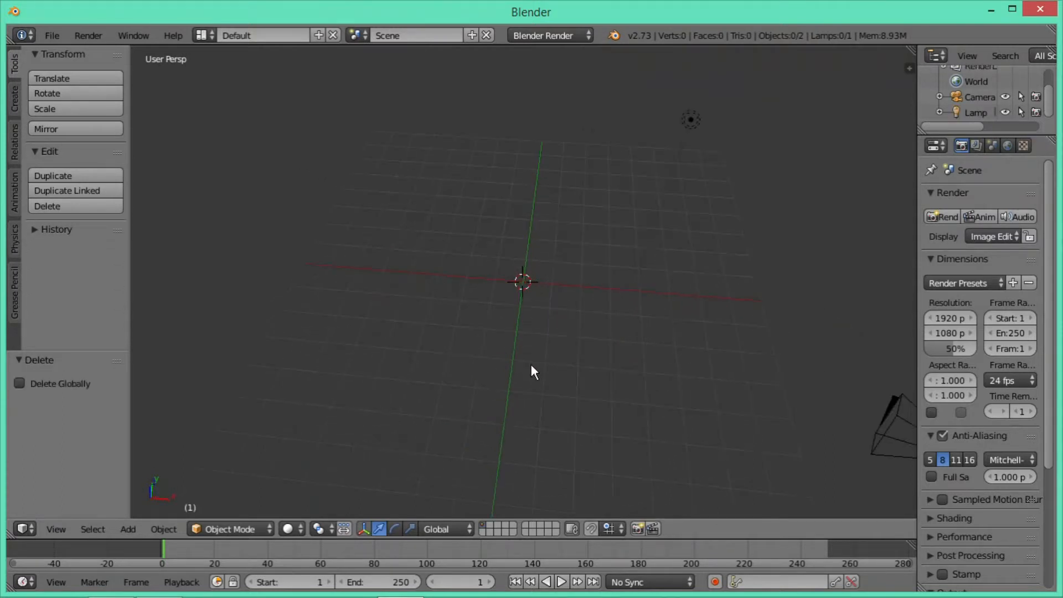
pyautogui.press('space')
pyautogui.press('BackSpace')
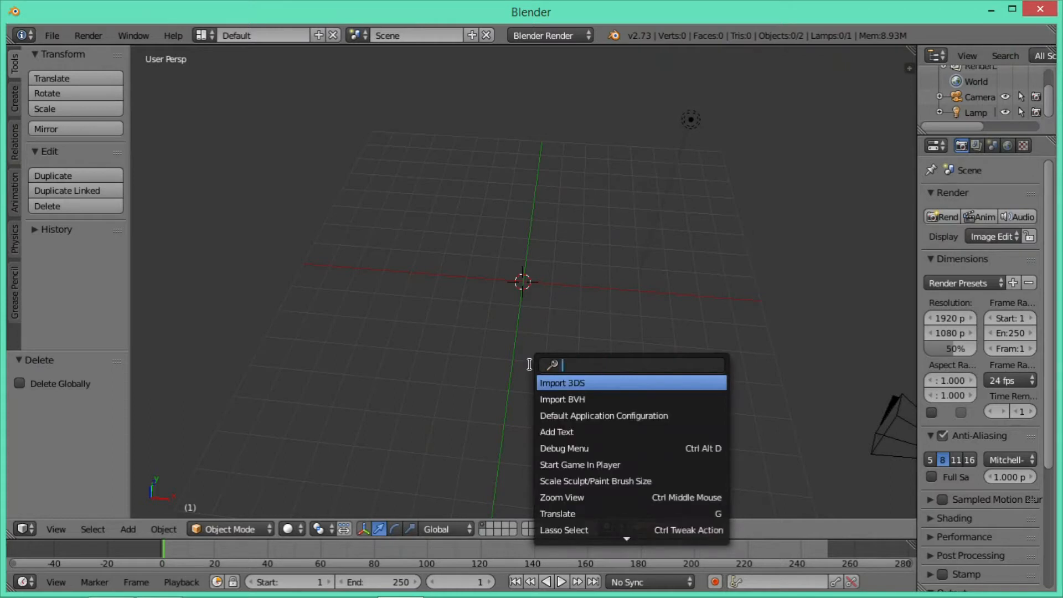
pyautogui.write('add tex')
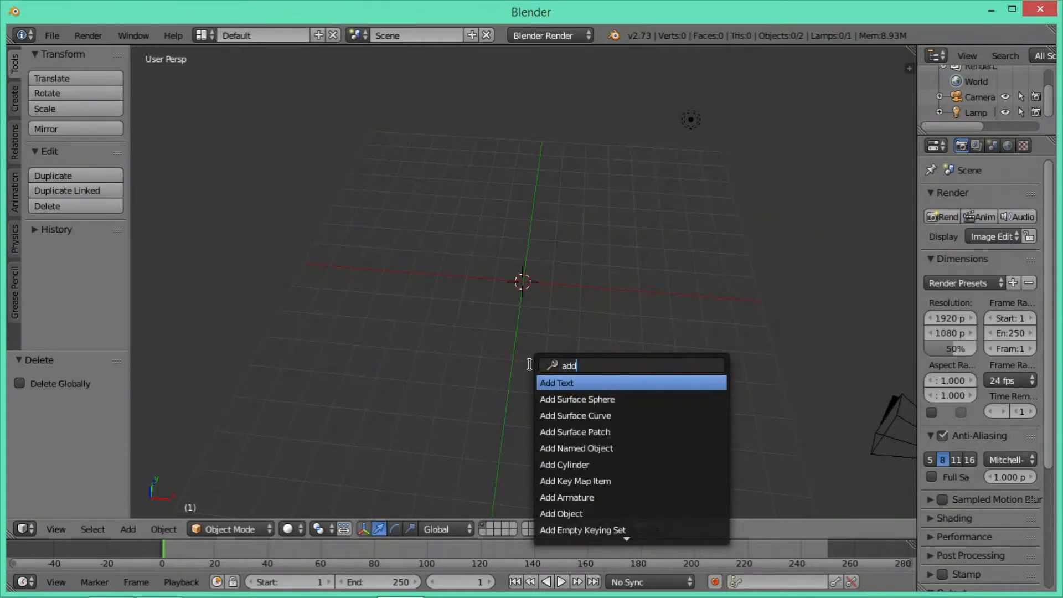
pyautogui.press('Return')
pyautogui.scroll(1, 576, 339)
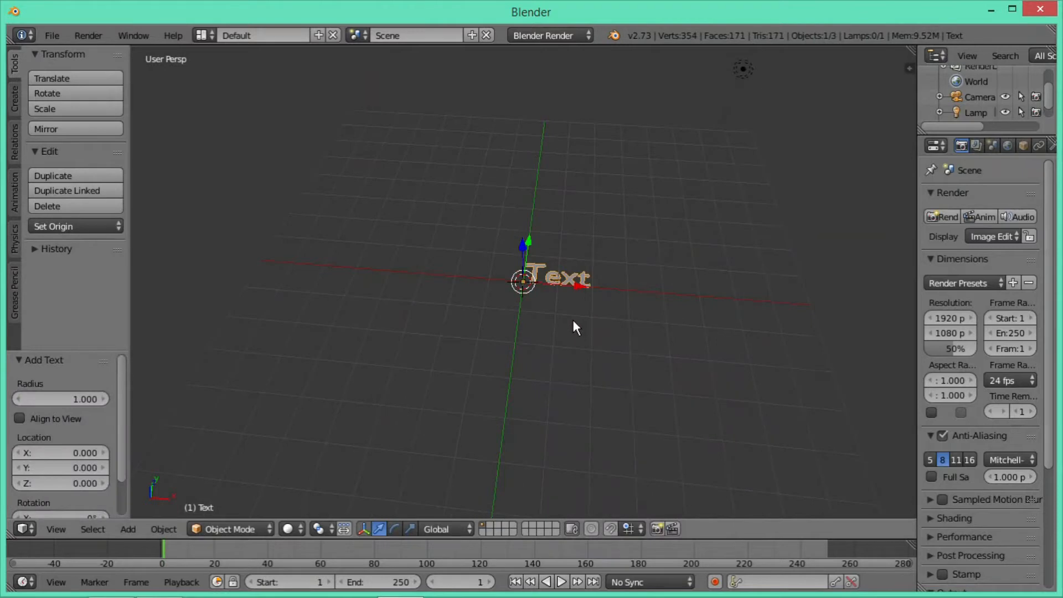
# Replace the text object's default wording with "Intro" and return to Object Mode.
pyautogui.press('Tab')
pyautogui.press('BackSpace')
pyautogui.press('BackSpace')
pyautogui.press('BackSpace')
pyautogui.press('BackSpace')
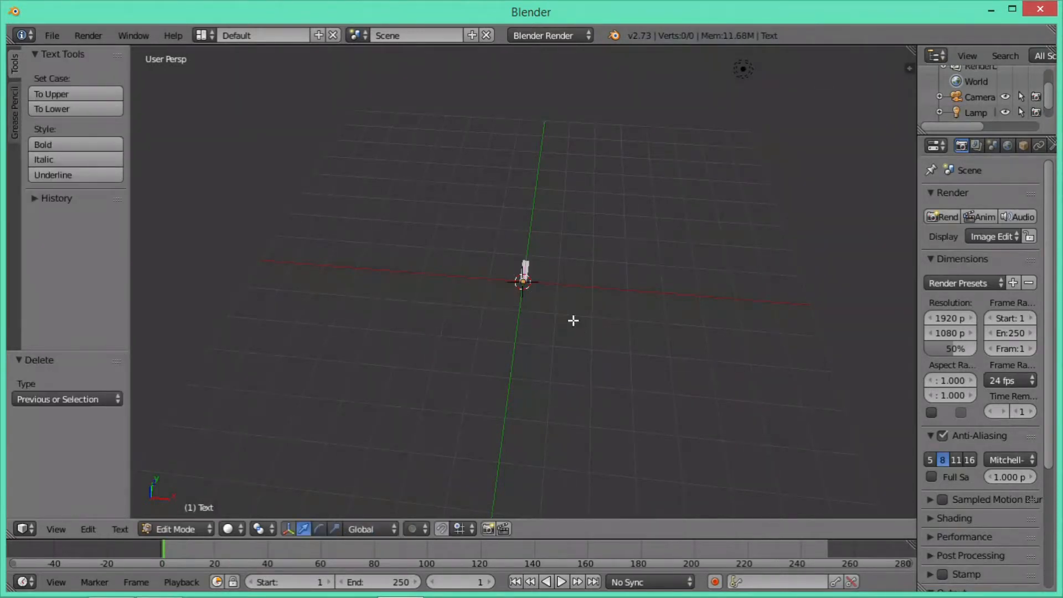
pyautogui.write('Intro')
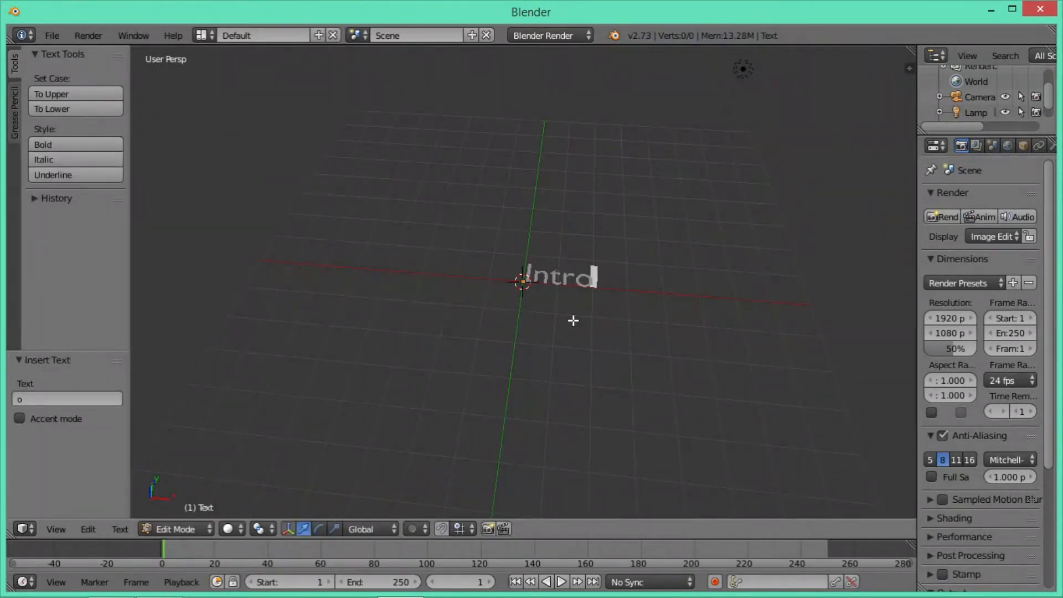
pyautogui.press('Tab')
# Widen the properties area and set the text's extrusion to 0.1.
pyautogui.moveTo(574, 320); pyautogui.dragTo(543, 316, button='middle')
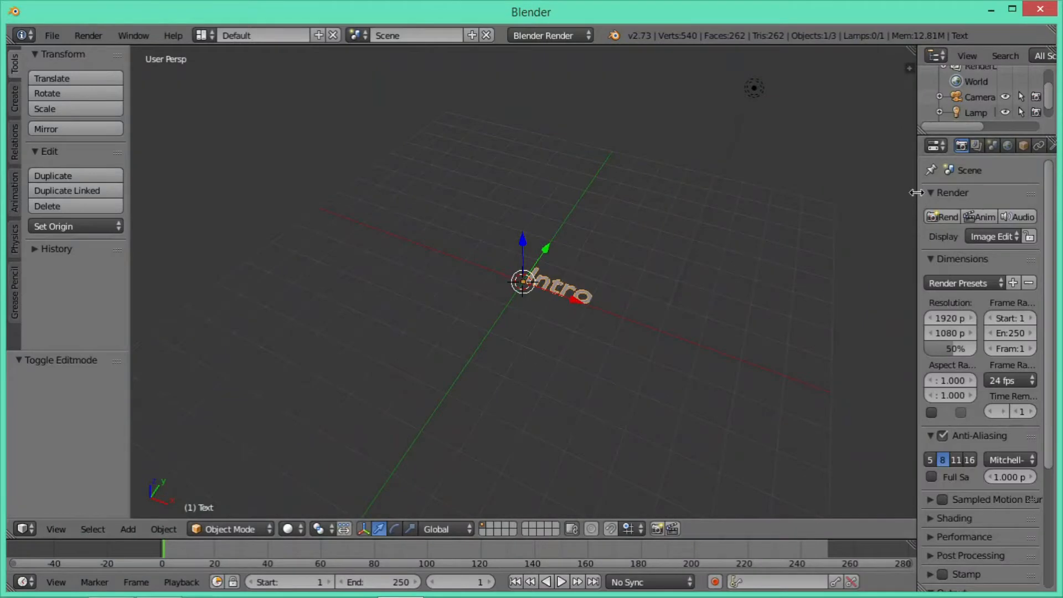
pyautogui.moveTo(916, 195); pyautogui.dragTo(819, 196)
pyautogui.click(971, 145)
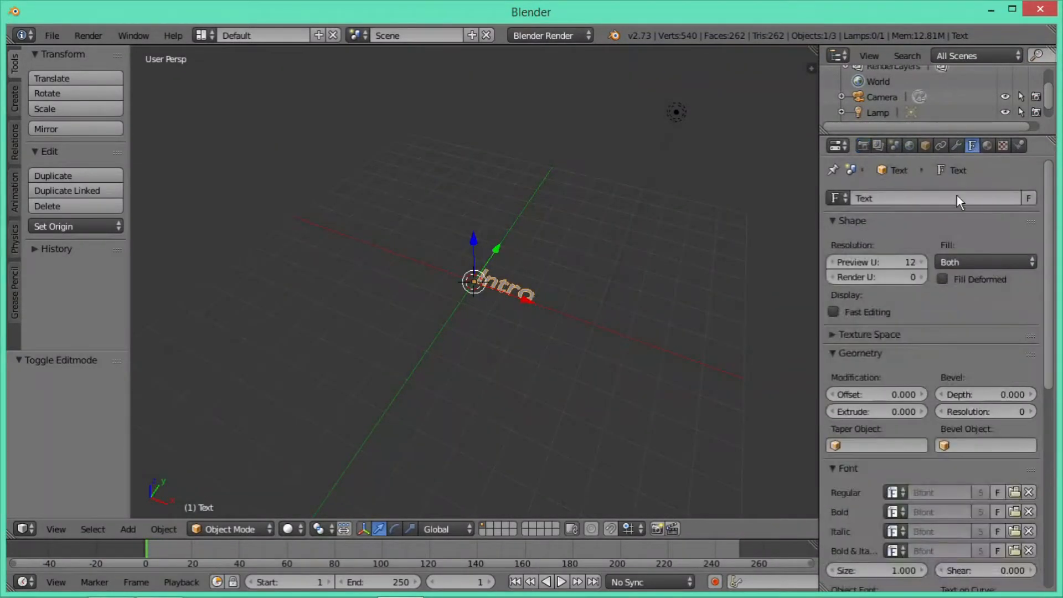
pyautogui.click(878, 412)
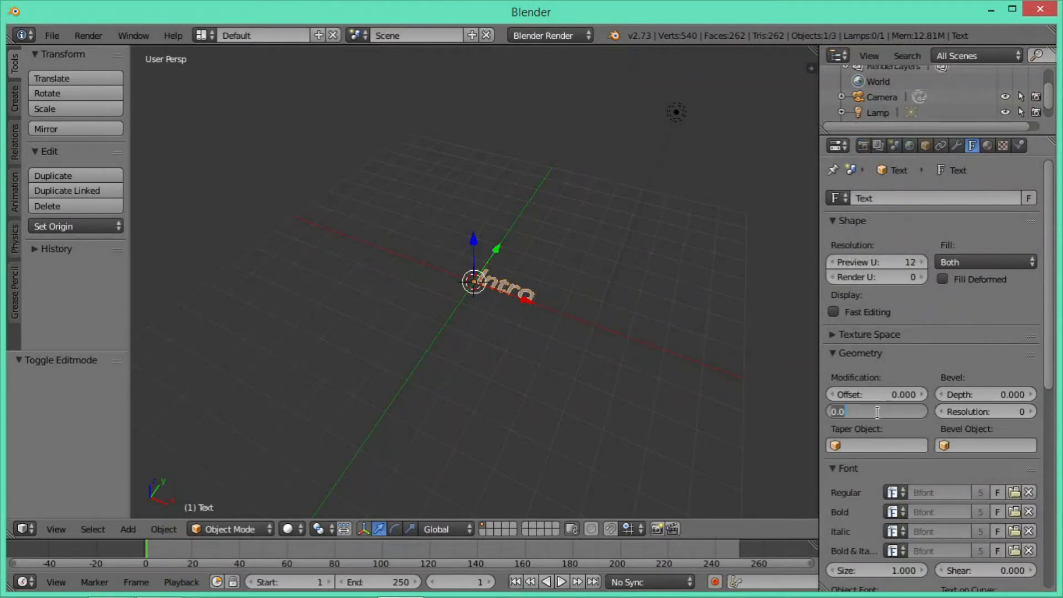
pyautogui.press('BackSpace')
pyautogui.write('.1')
pyautogui.press('Return')
# Set the text's bevel depth to 0.01.
pyautogui.scroll(5, 626, 377)
pyautogui.moveTo(635, 370)
pyautogui.mouseDown(button='middle')
pyautogui.moveTo(505, 314)
pyautogui.moveTo(568, 377)
pyautogui.moveTo(648, 387)
pyautogui.mouseUp(button='middle')
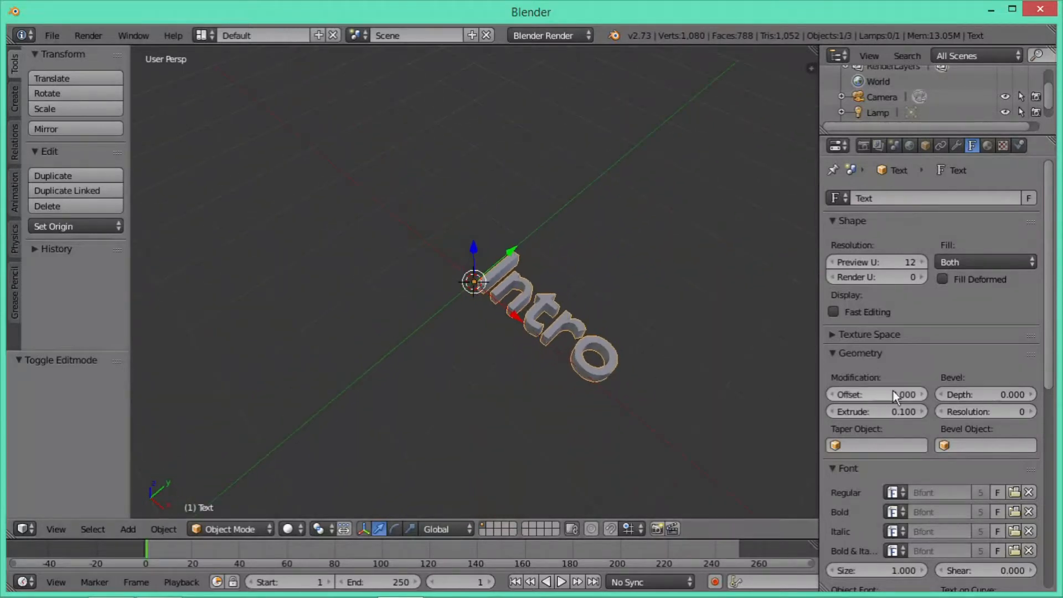
pyautogui.click(986, 395)
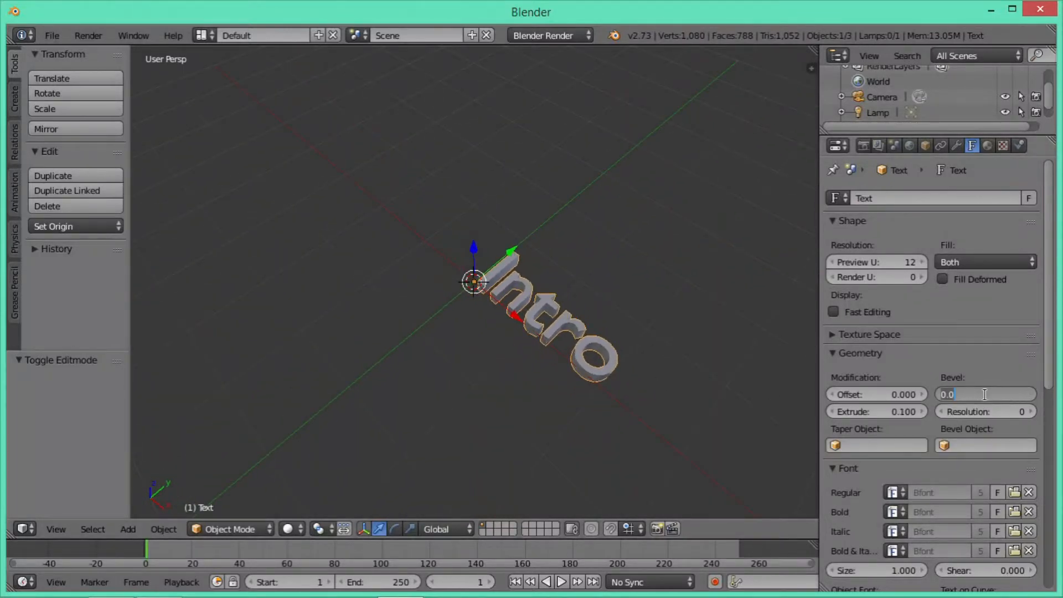
pyautogui.write('.01')
pyautogui.press('Return')
# Set the text's bevel resolution to 10.
pyautogui.scroll(3, 665, 382)
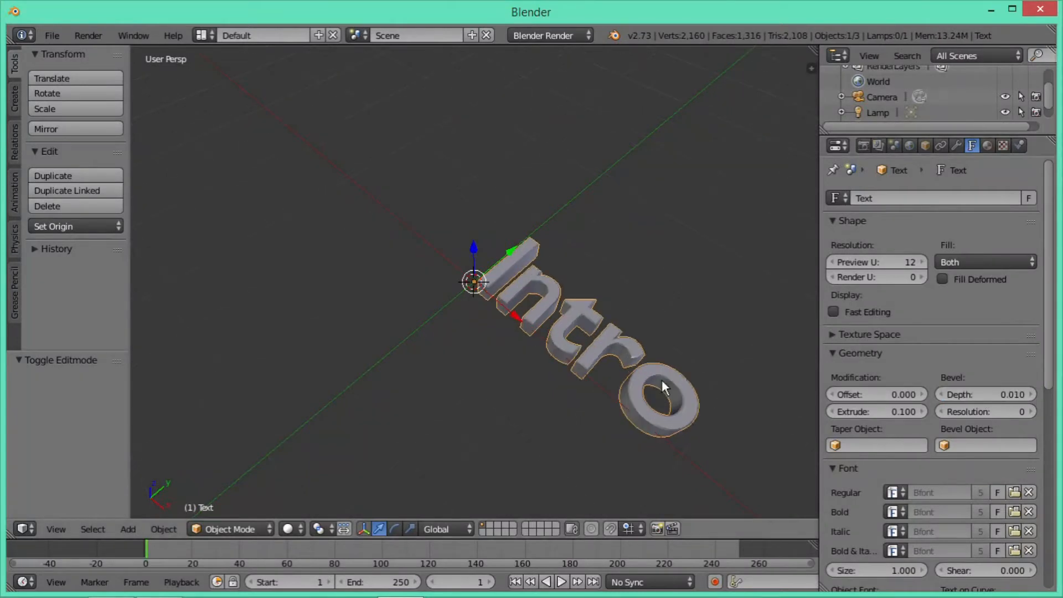
pyautogui.moveTo(672, 388); pyautogui.dragTo(712, 412, button='middle')
pyautogui.click(1000, 413)
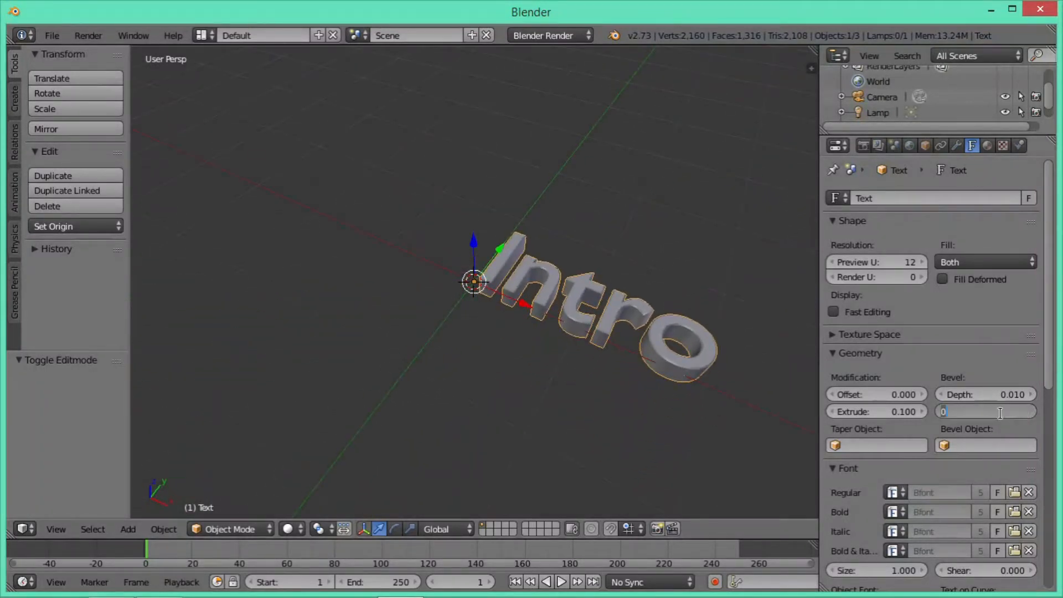
pyautogui.write('1')
pyautogui.press('Return')
# Rotate the text 90° around the global X axis so it stands upright.
pyautogui.moveTo(720, 372); pyautogui.dragTo(513, 318, button='middle')
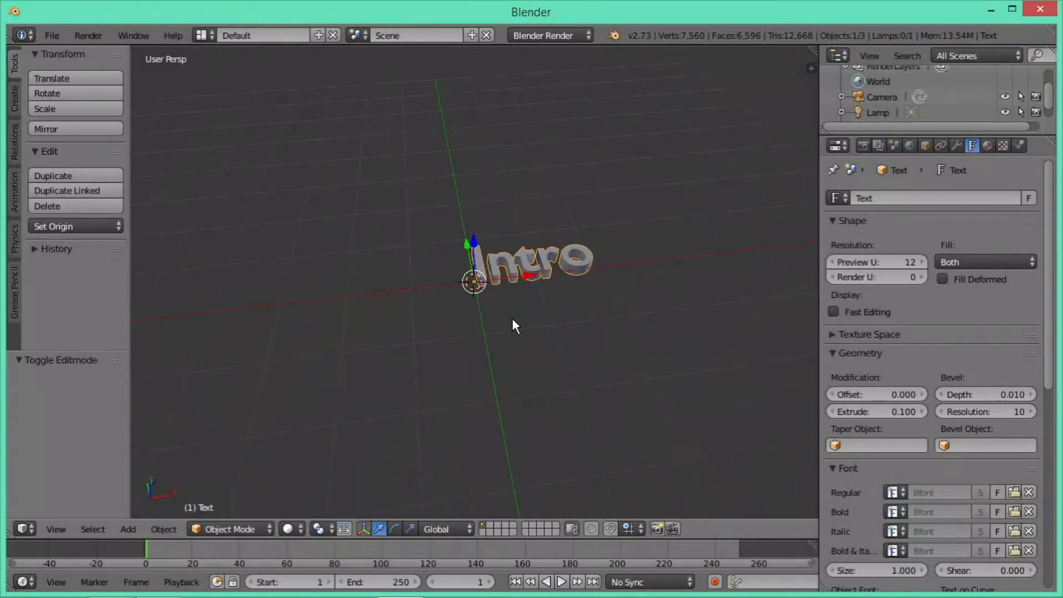
pyautogui.press('r')
pyautogui.press('x')
pyautogui.write('90')
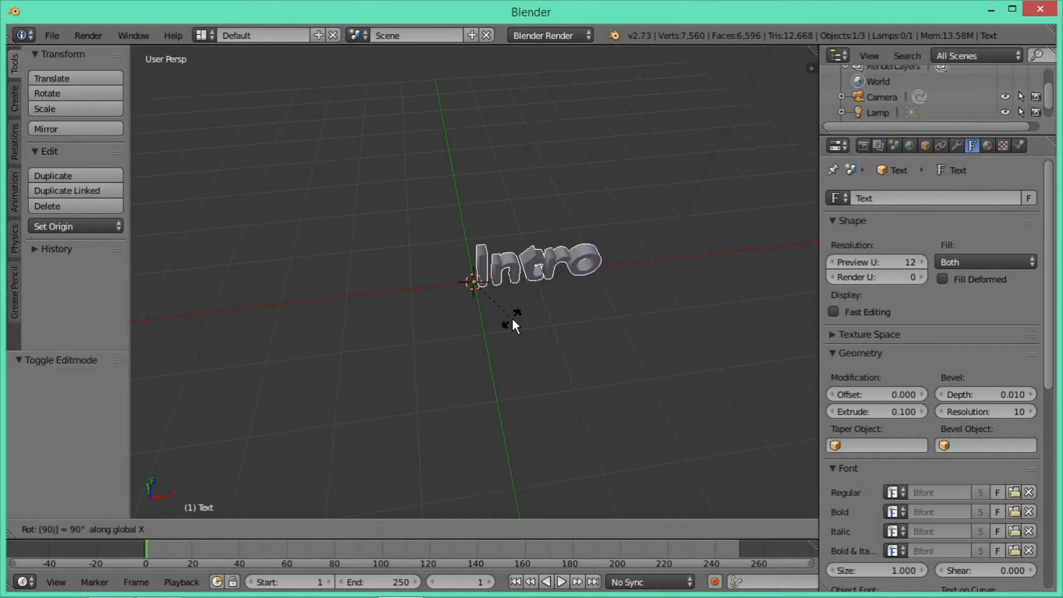
pyautogui.press('Return')
# Align the camera to a front view of the upright text.
pyautogui.moveTo(507, 377); pyautogui.dragTo(539, 280, button='middle')
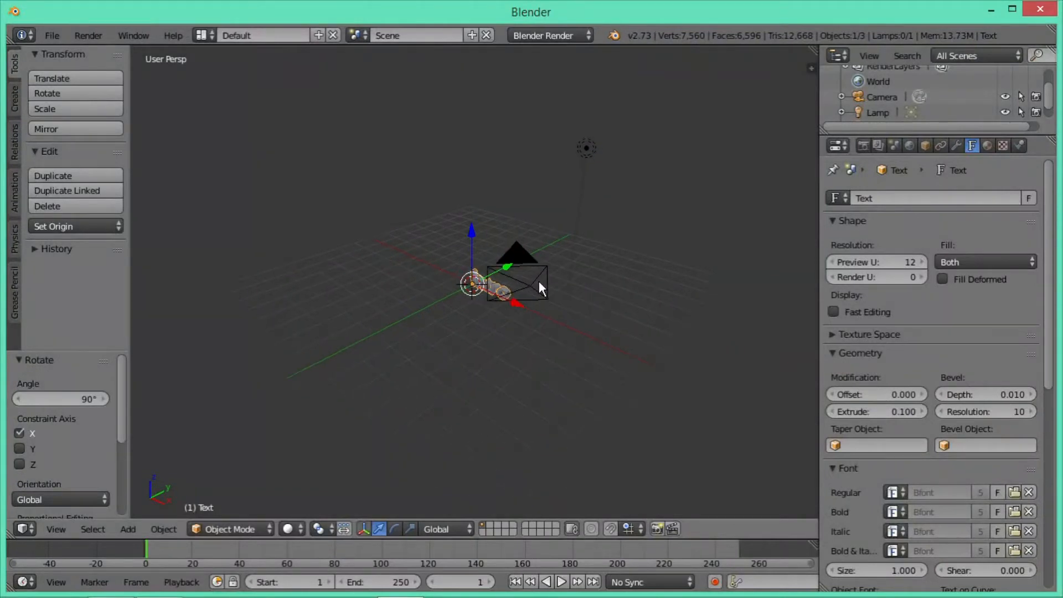
pyautogui.press('KP_0')
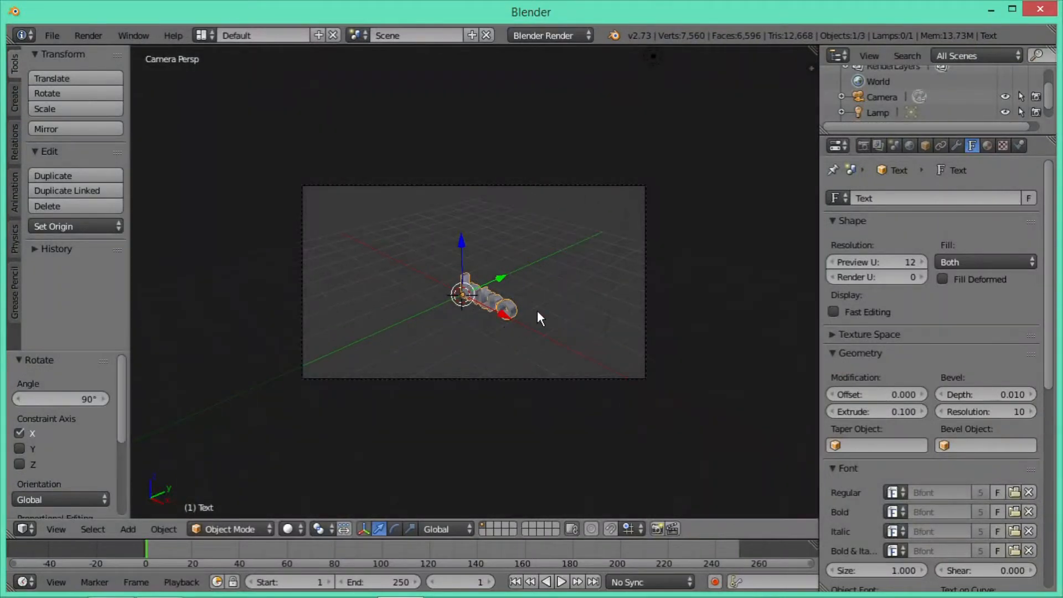
pyautogui.moveTo(434, 344); pyautogui.dragTo(497, 295, button='middle')
pyautogui.scroll(2, 497, 299)
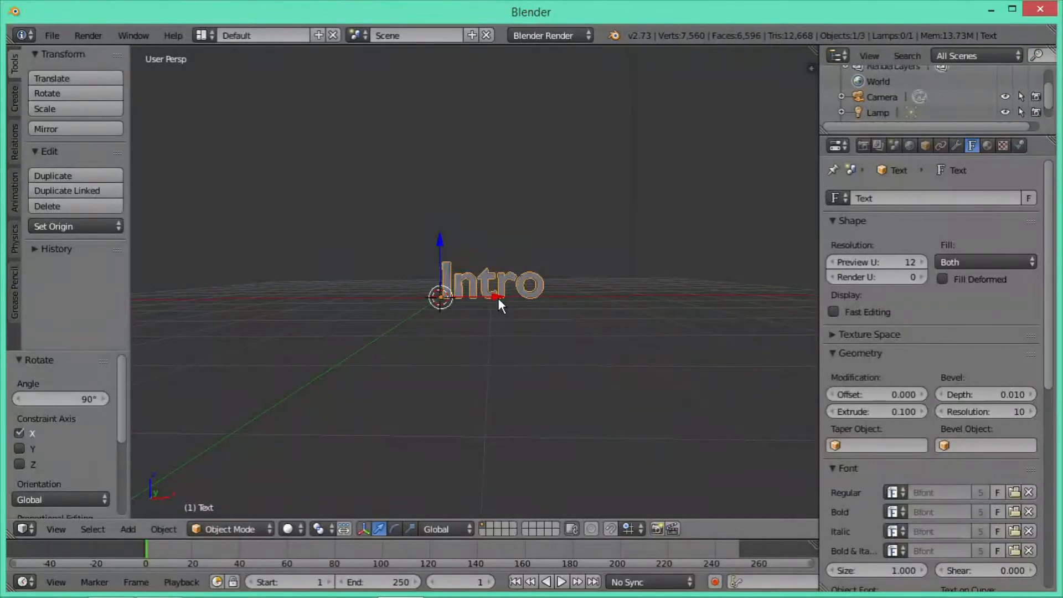
pyautogui.press('ctrl+alt+KP_0')
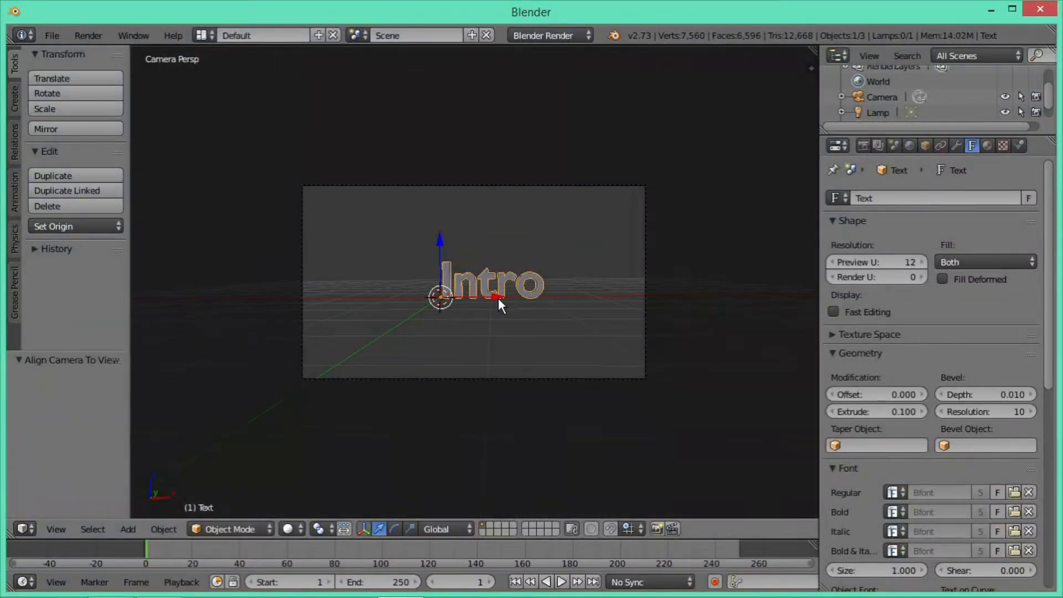
# Select the camera and shift it about 0.2 units along X to centre the text in the frame.
pyautogui.rightClick(453, 185)
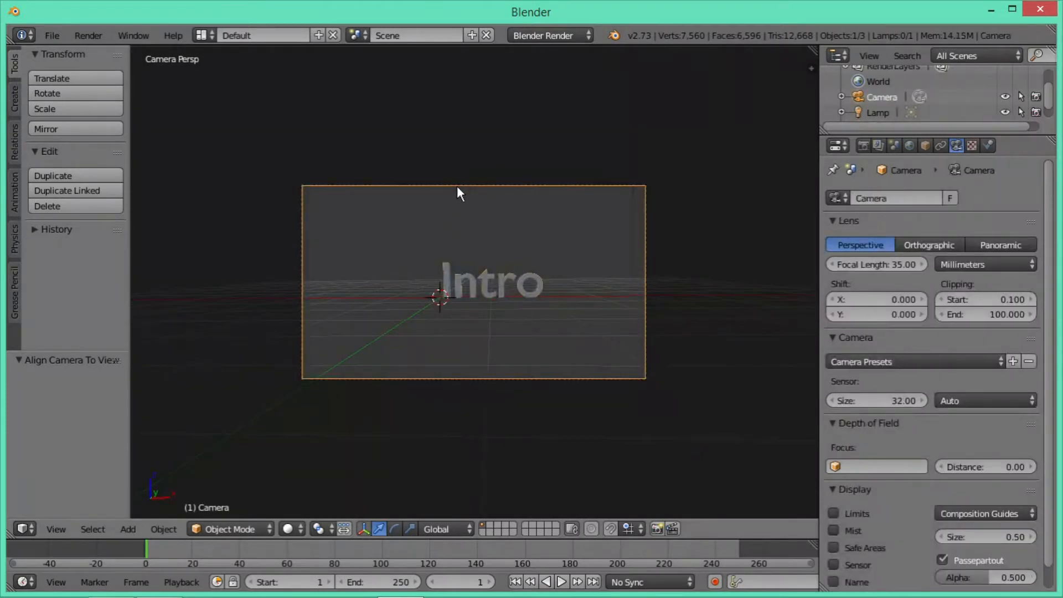
pyautogui.press('g')
pyautogui.click(470, 188)
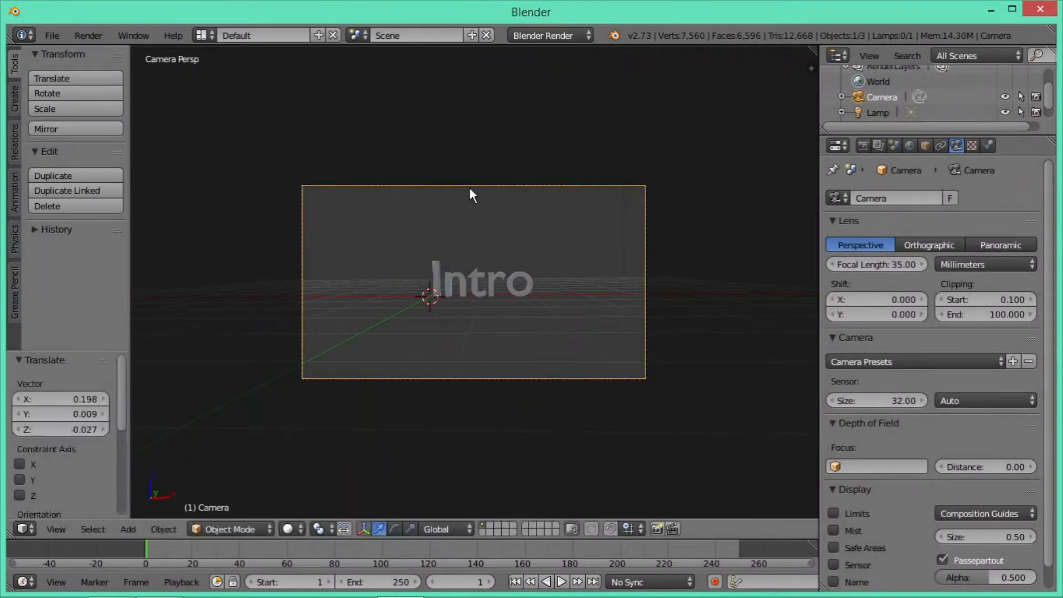
# Move the camera about 1.45 units along the Y axis towards the text and check the camera view.
pyautogui.moveTo(470, 187); pyautogui.dragTo(470, 186, button='middle')
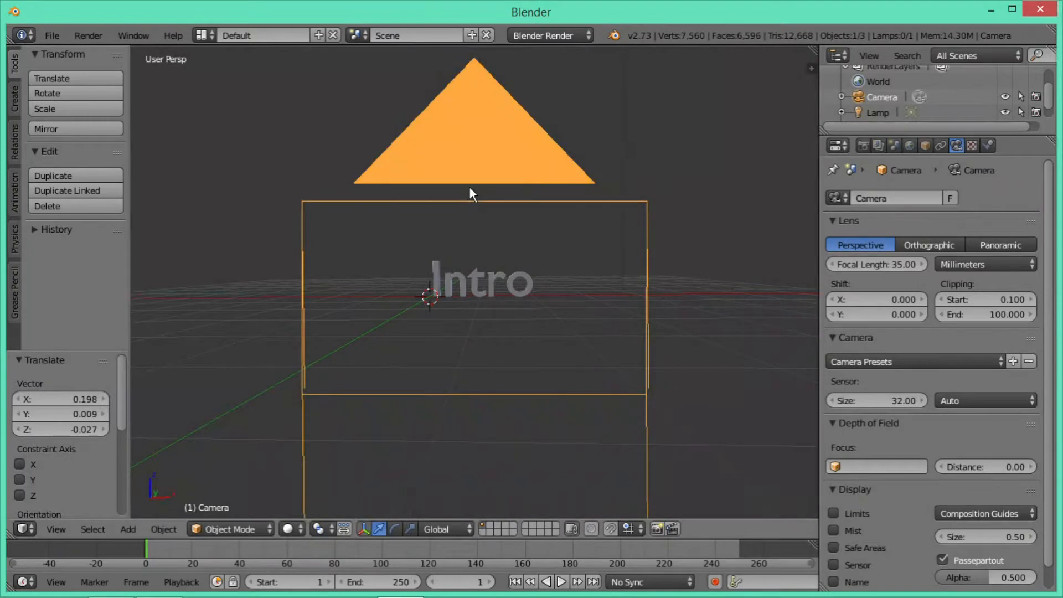
pyautogui.scroll(-8, 469, 186)
pyautogui.moveTo(477, 250); pyautogui.dragTo(684, 411, button='middle')
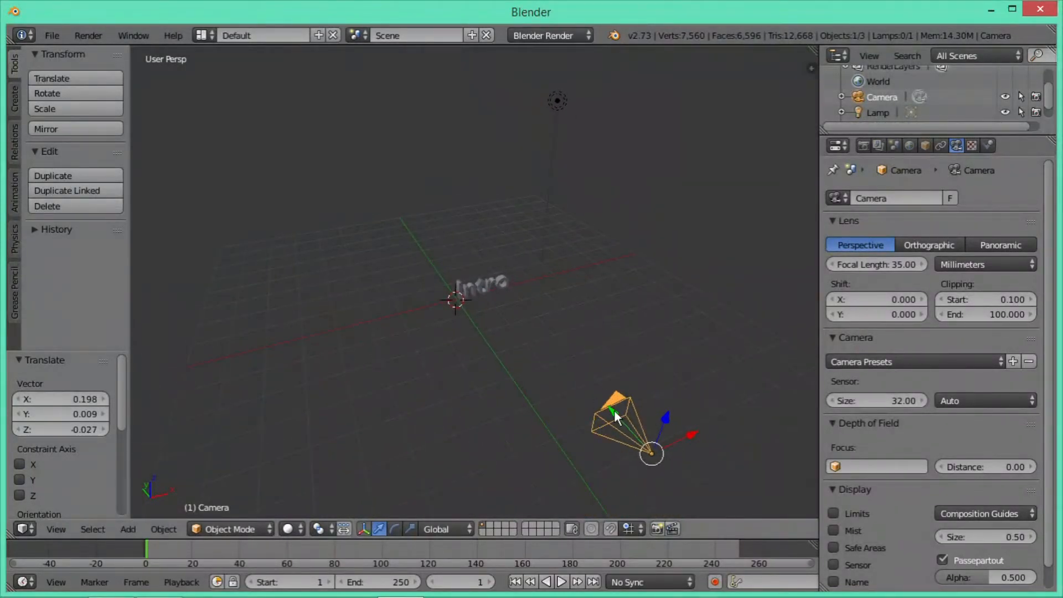
pyautogui.press('g')
pyautogui.press('y')
pyautogui.click(562, 361)
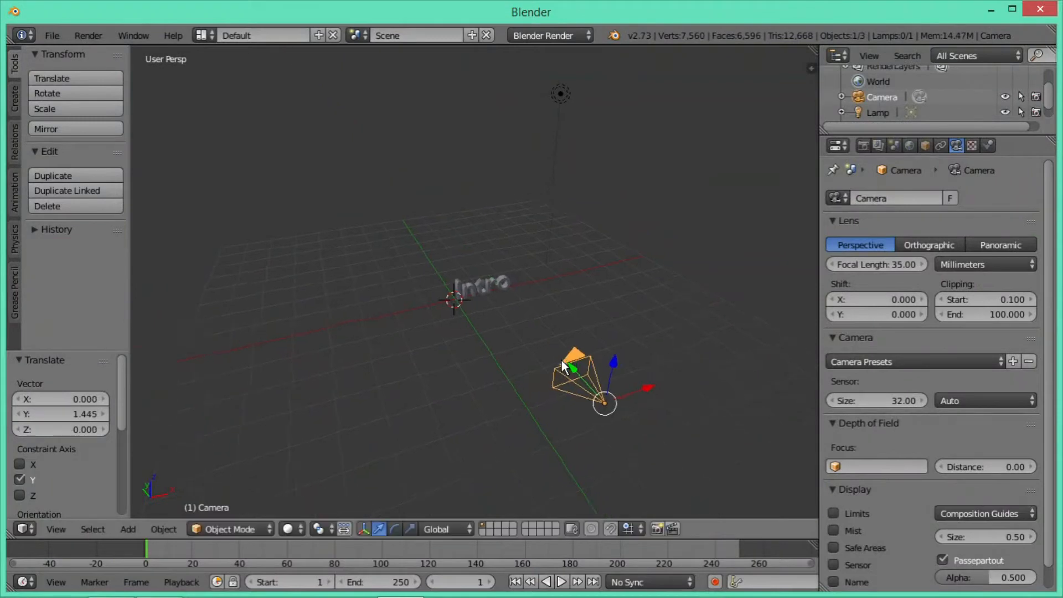
pyautogui.press('KP_0')
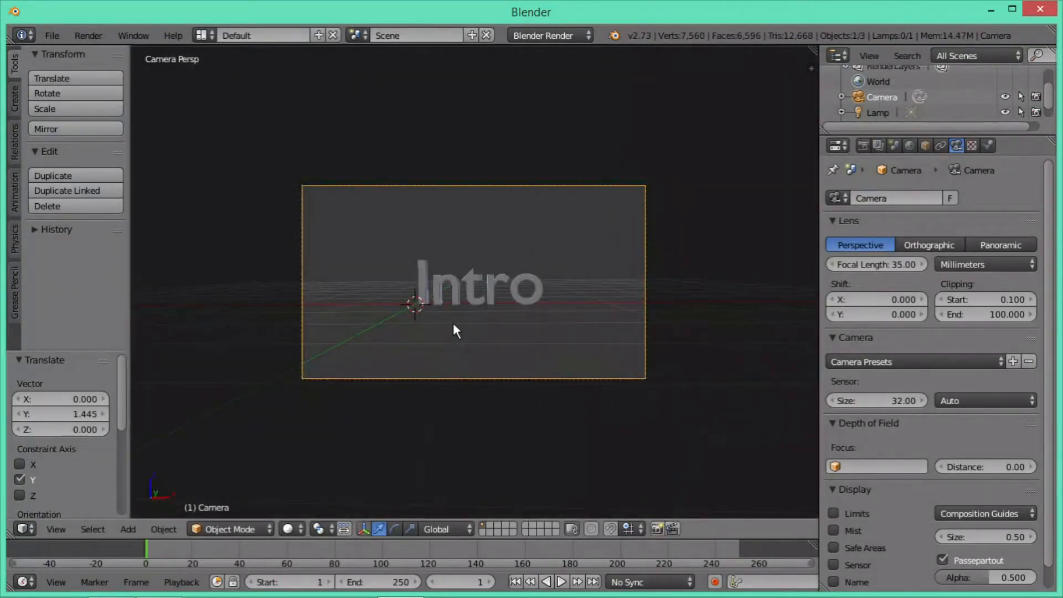
# Add a plane at the origin beneath the text.
pyautogui.moveTo(419, 315); pyautogui.dragTo(510, 321, button='middle')
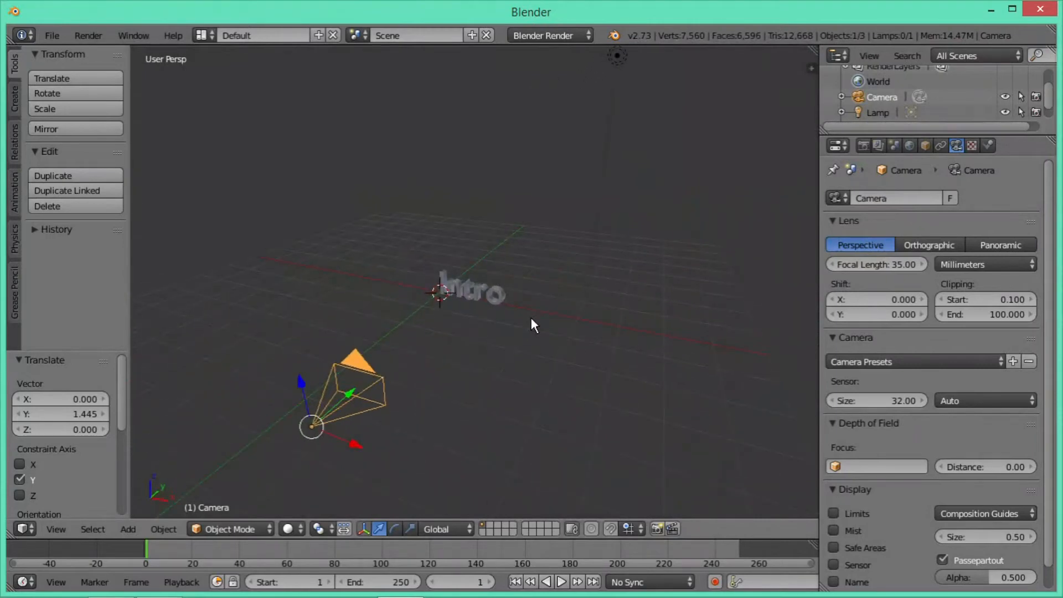
pyautogui.press('space')
pyautogui.write('a')
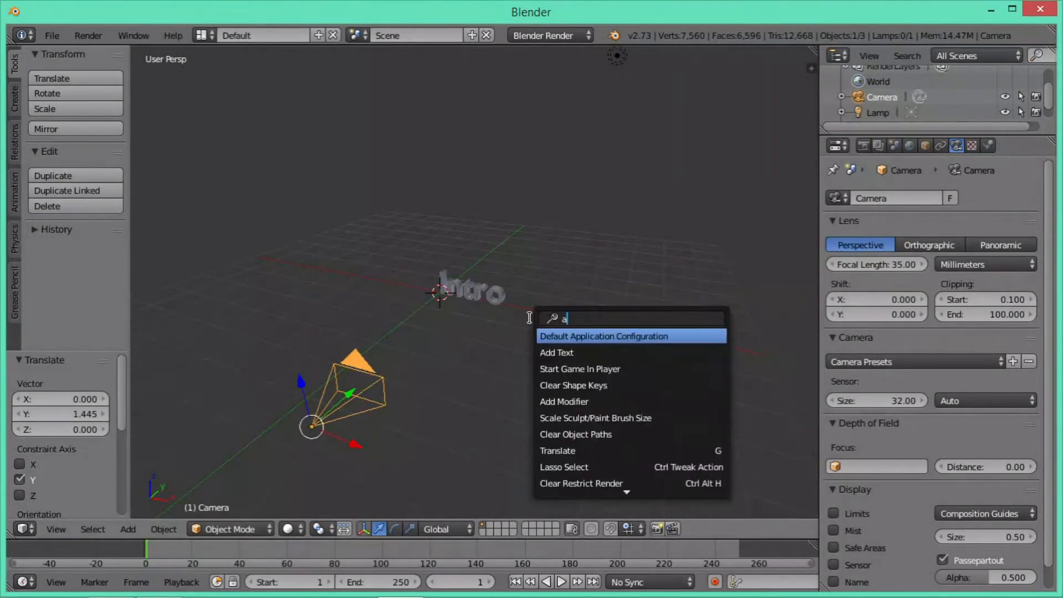
pyautogui.write('dd plane')
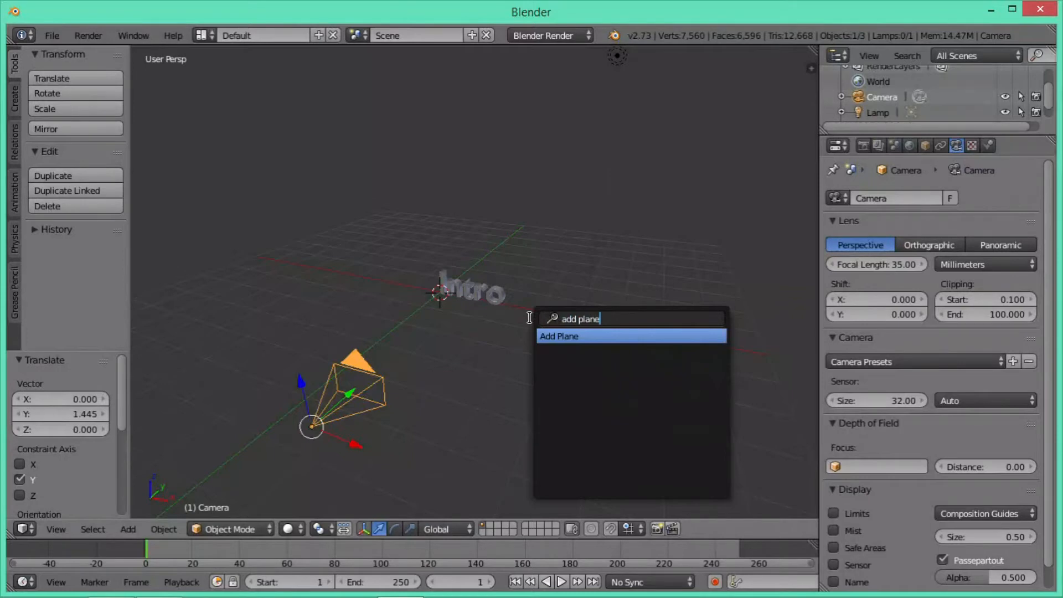
pyautogui.press('Return')
# Scale the plane up about 8 times to form a floor.
pyautogui.scroll(3, 449, 336)
pyautogui.moveTo(444, 334); pyautogui.dragTo(493, 347, button='middle')
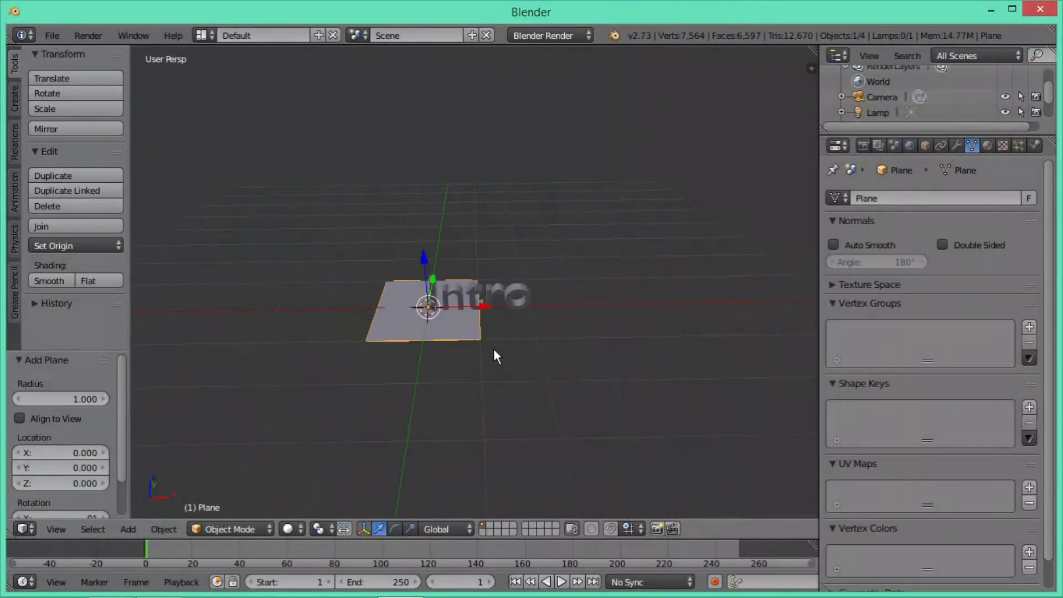
pyautogui.press('s')
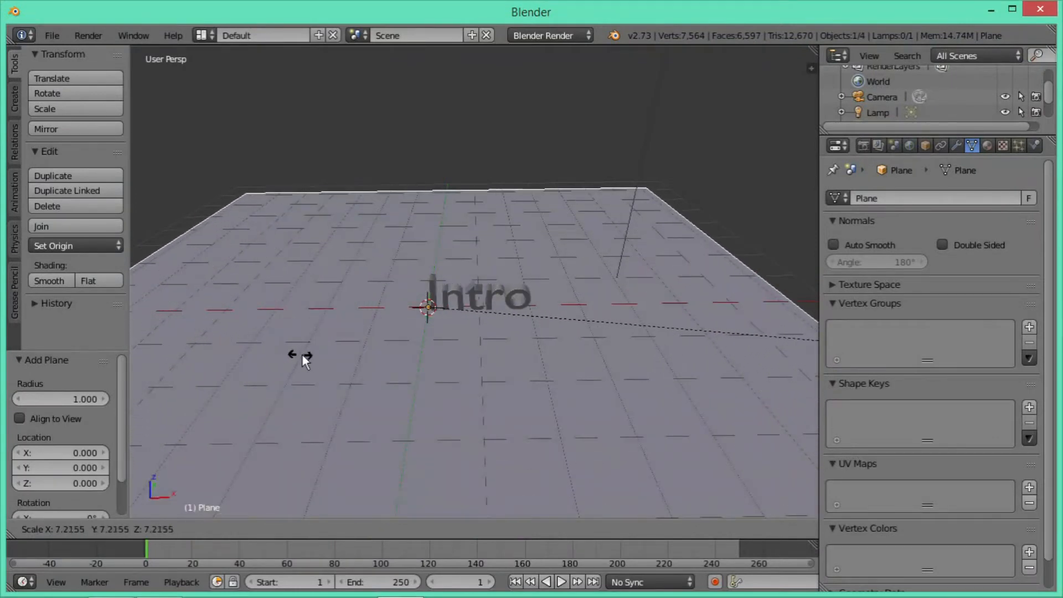
pyautogui.click(361, 364)
# Render a test image of the text on the floor, then return to the 3D view.
pyautogui.moveTo(494, 421); pyautogui.dragTo(461, 378, button='middle')
pyautogui.moveTo(524, 281); pyautogui.dragTo(554, 282, button='middle')
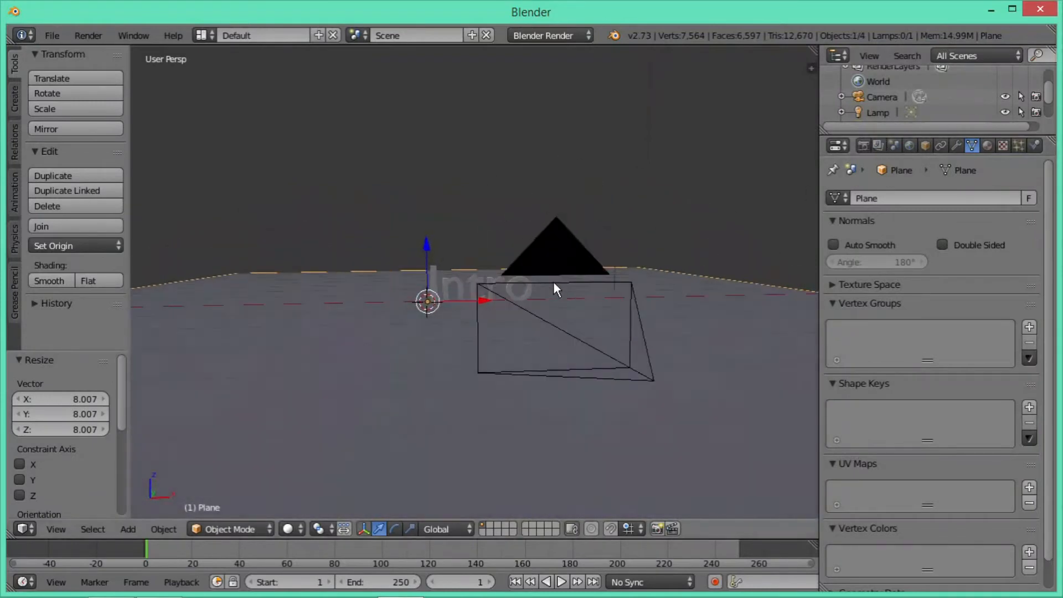
pyautogui.click(861, 146)
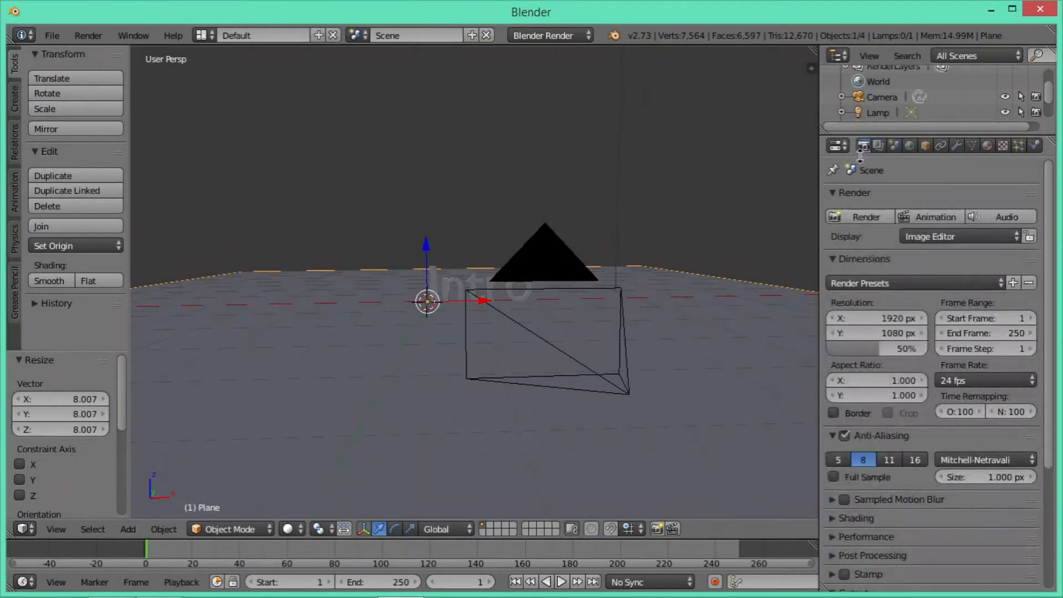
pyautogui.click(853, 217)
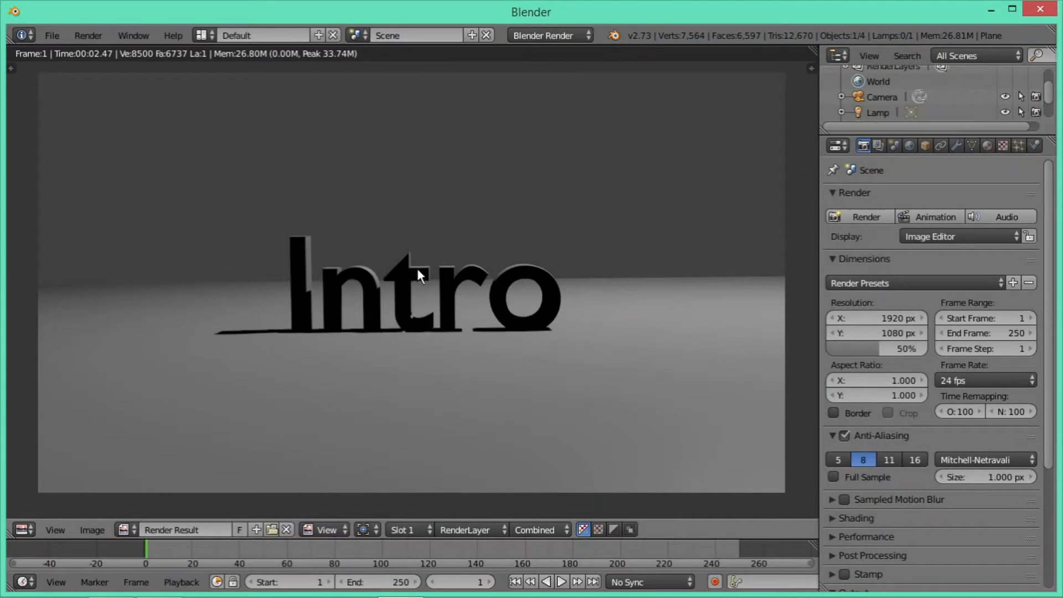
pyautogui.press('Escape')
pyautogui.moveTo(453, 304); pyautogui.dragTo(608, 293, button='middle')
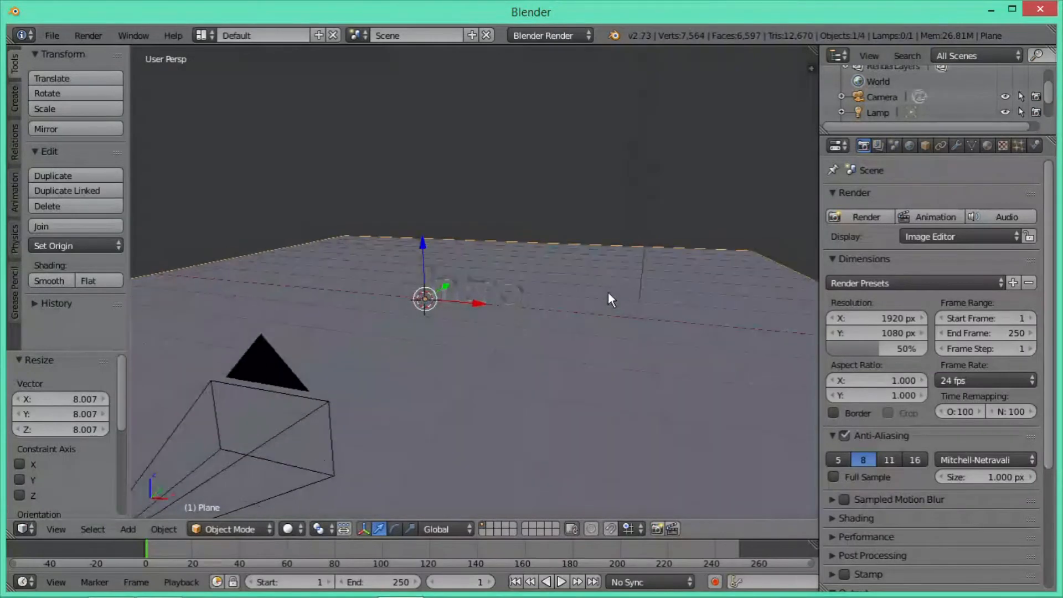
# Set the world's horizon colour to black.
pyautogui.click(909, 145)
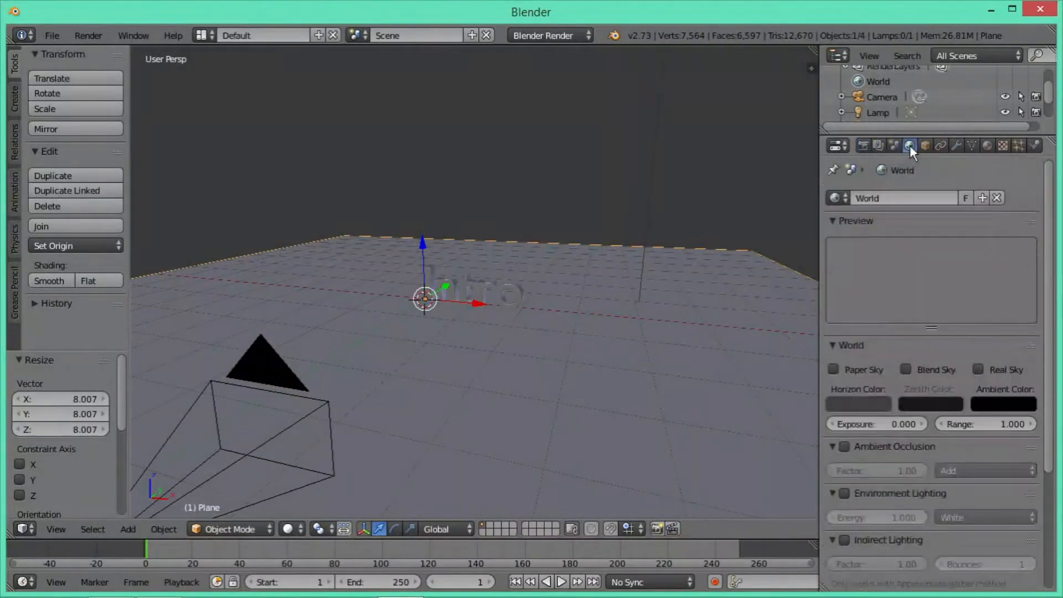
pyautogui.click(850, 406)
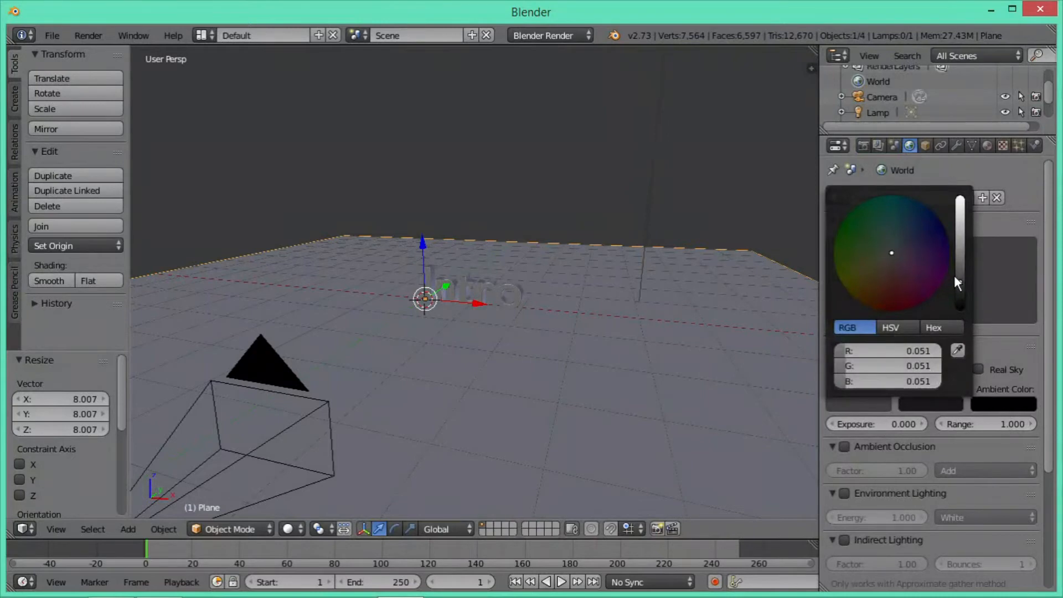
pyautogui.moveTo(956, 276); pyautogui.dragTo(960, 308)
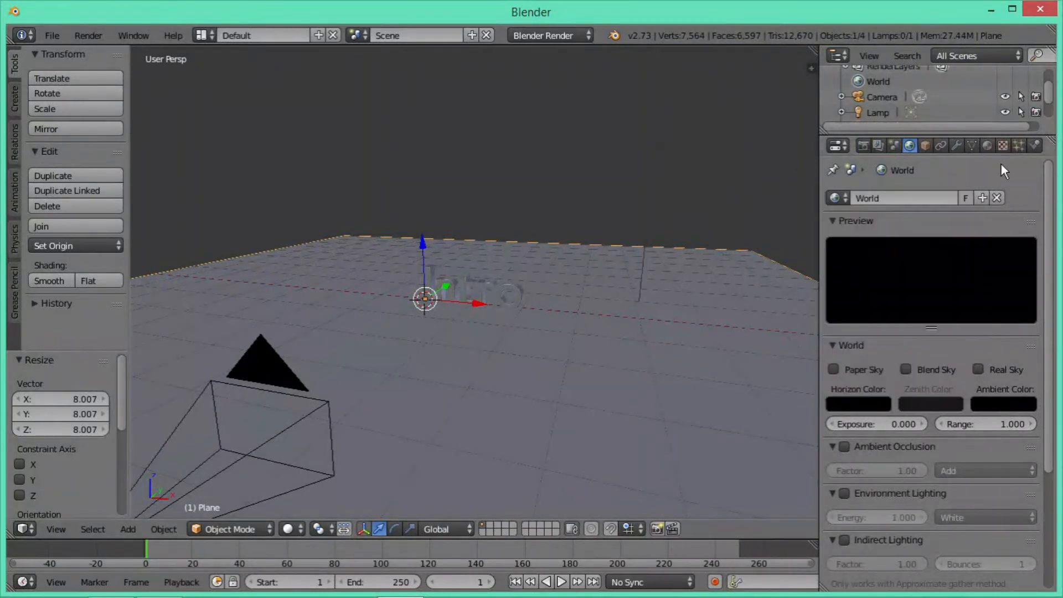
# Give the Intro text a new material with an orange diffuse colour of about R 0.800, G 0.224, B 0.000.
pyautogui.scroll(2, 484, 293)
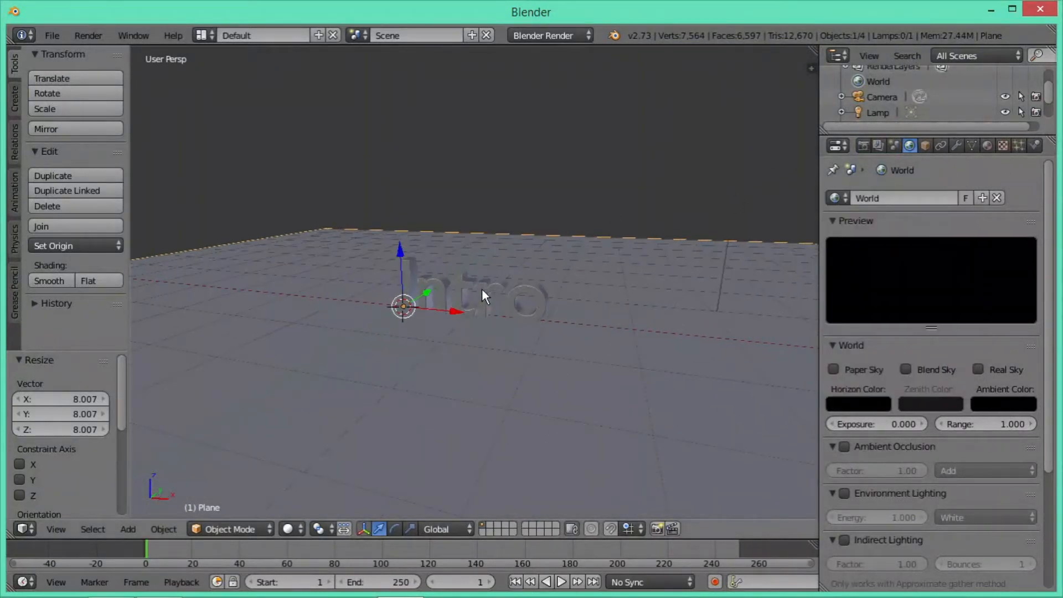
pyautogui.rightClick(482, 288)
pyautogui.moveTo(474, 313); pyautogui.dragTo(503, 306, button='middle')
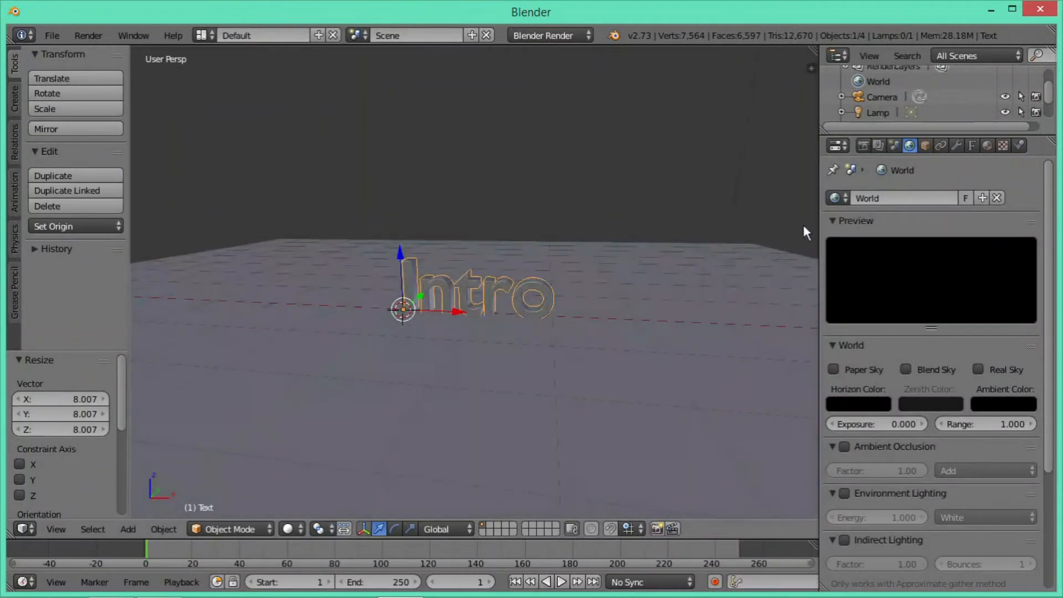
pyautogui.click(988, 145)
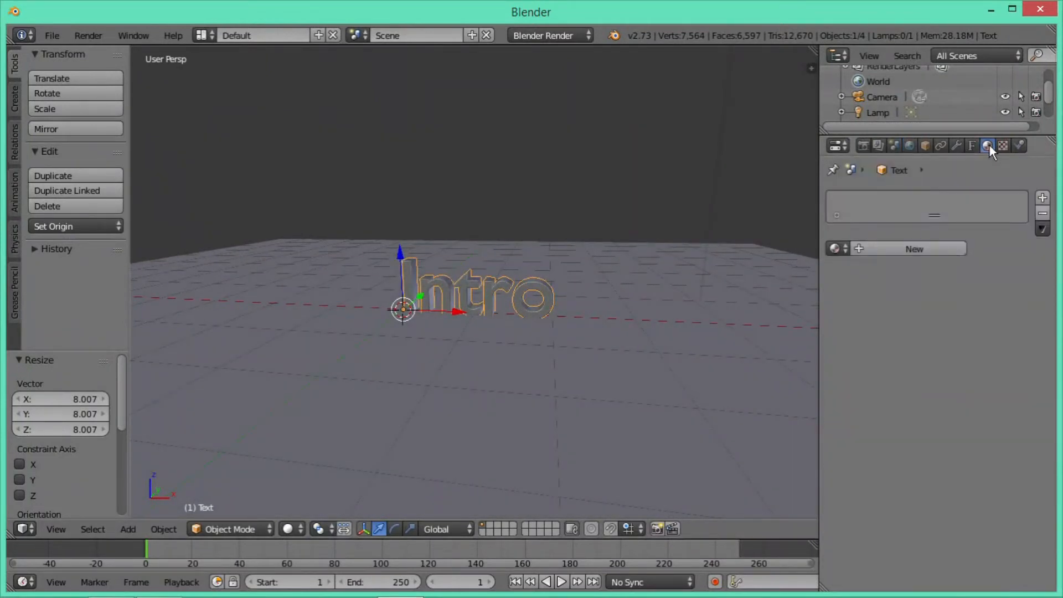
pyautogui.click(911, 248)
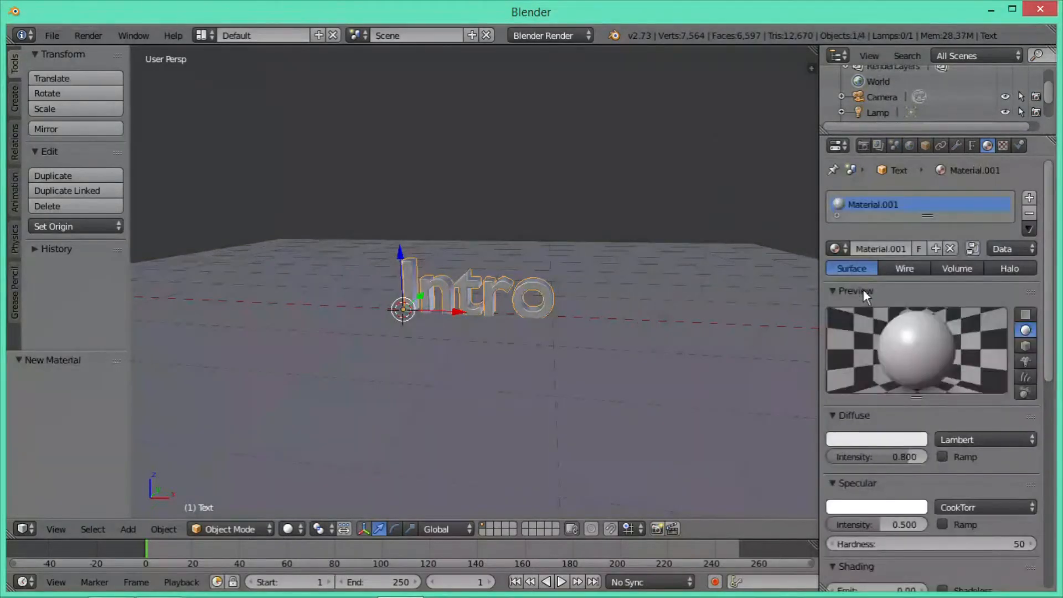
pyautogui.click(866, 446)
pyautogui.moveTo(843, 278); pyautogui.dragTo(808, 333)
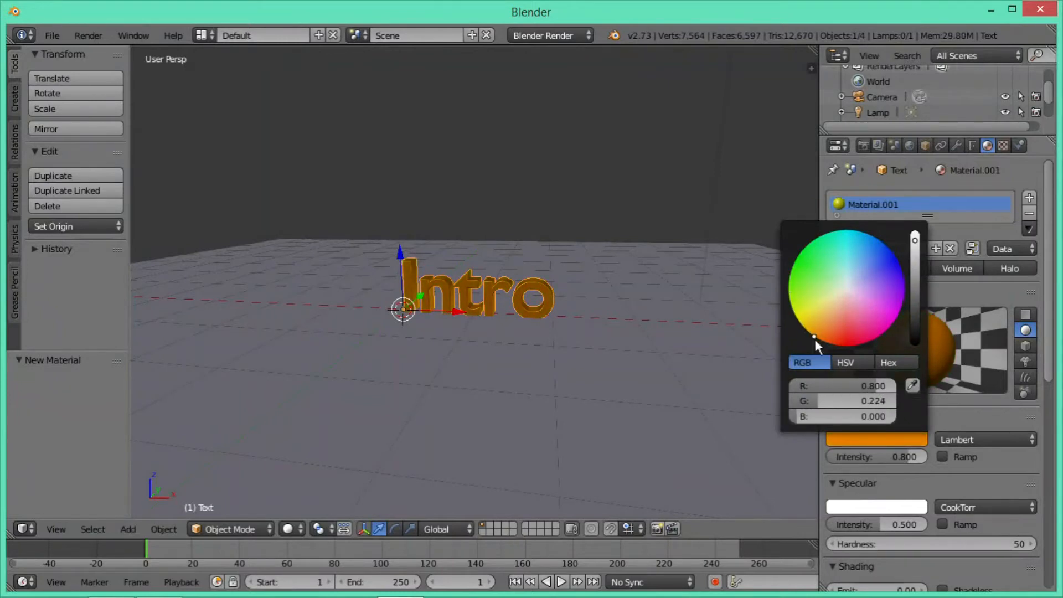
# Set the text material's Emit value to 2.00.
pyautogui.scroll(-5, 955, 462)
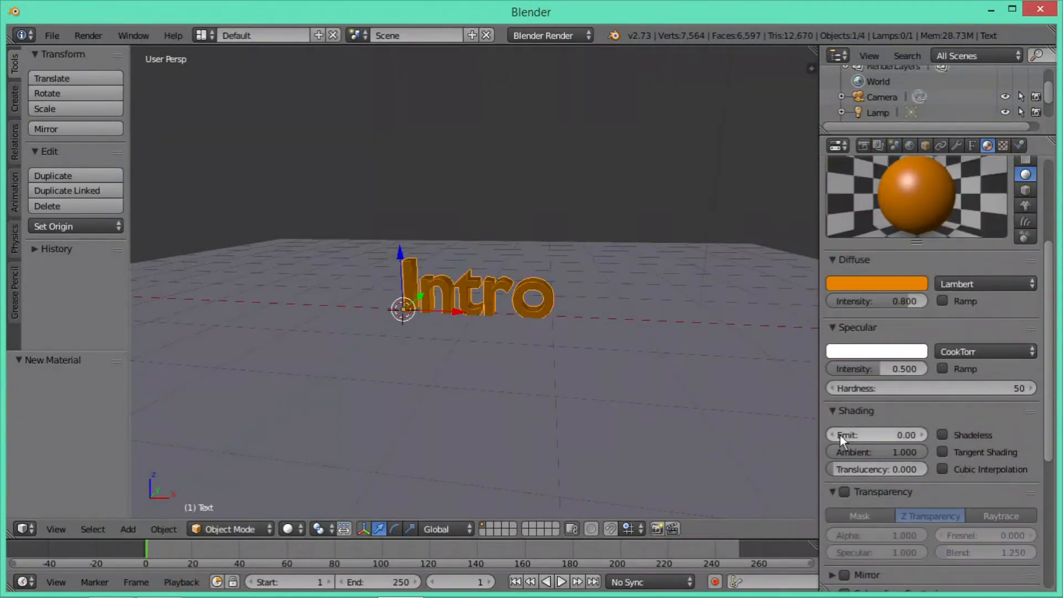
pyautogui.moveTo(834, 440); pyautogui.dragTo(989, 440)
pyautogui.scroll(-3, 511, 353)
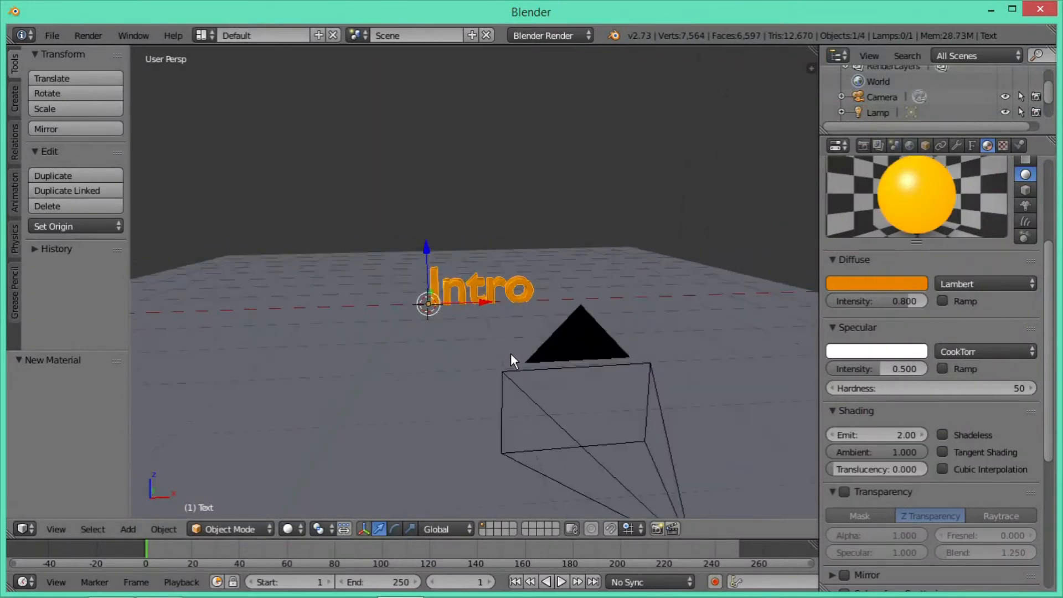
# Render a test image of the orange emissive text, then return to the 3D view.
pyautogui.click(862, 146)
pyautogui.click(856, 217)
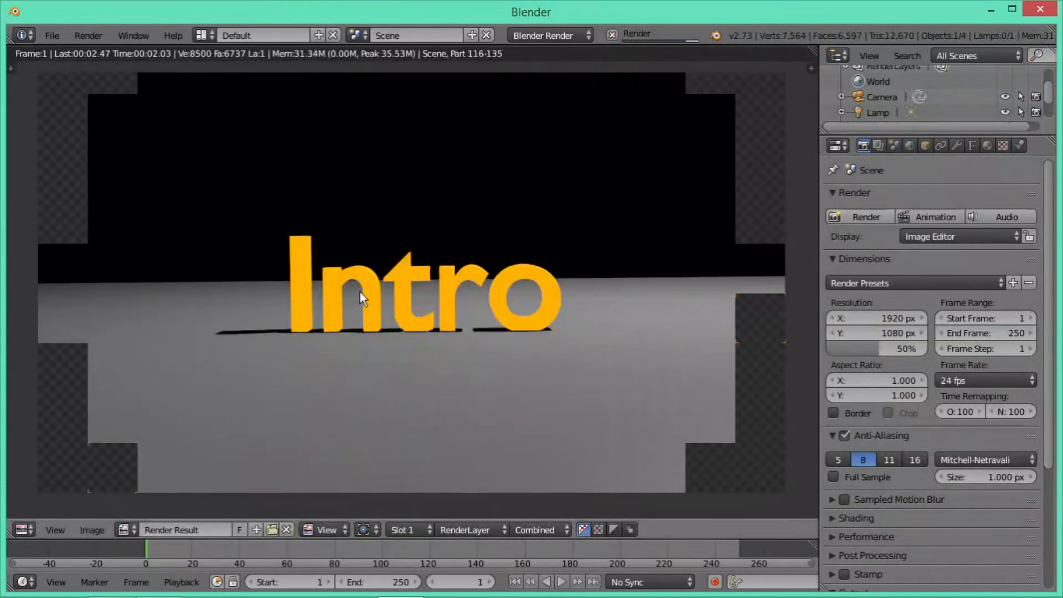
pyautogui.press('Escape')
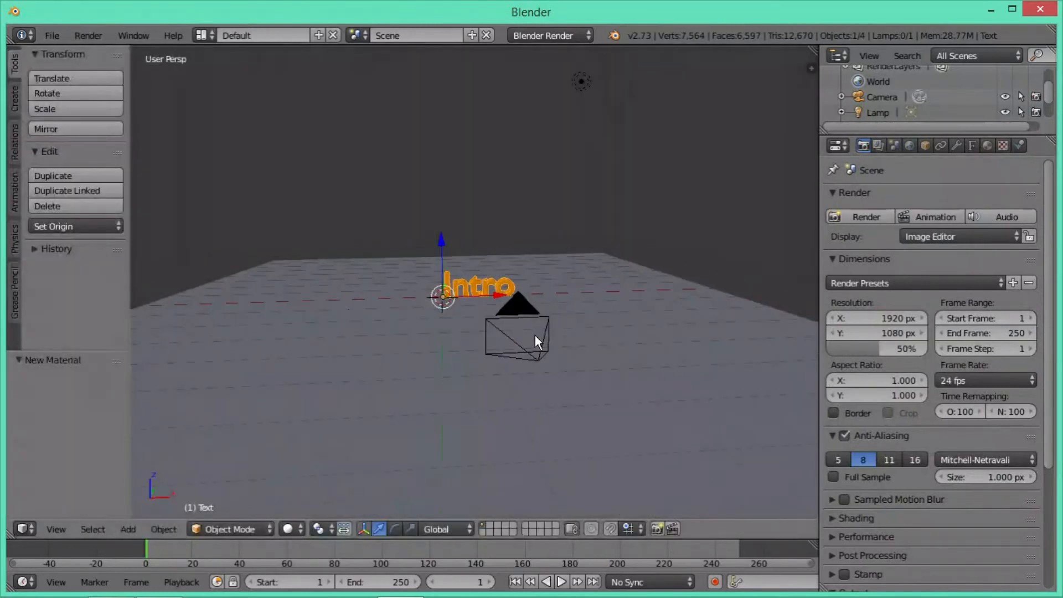
pyautogui.moveTo(523, 334); pyautogui.dragTo(510, 350, button='middle')
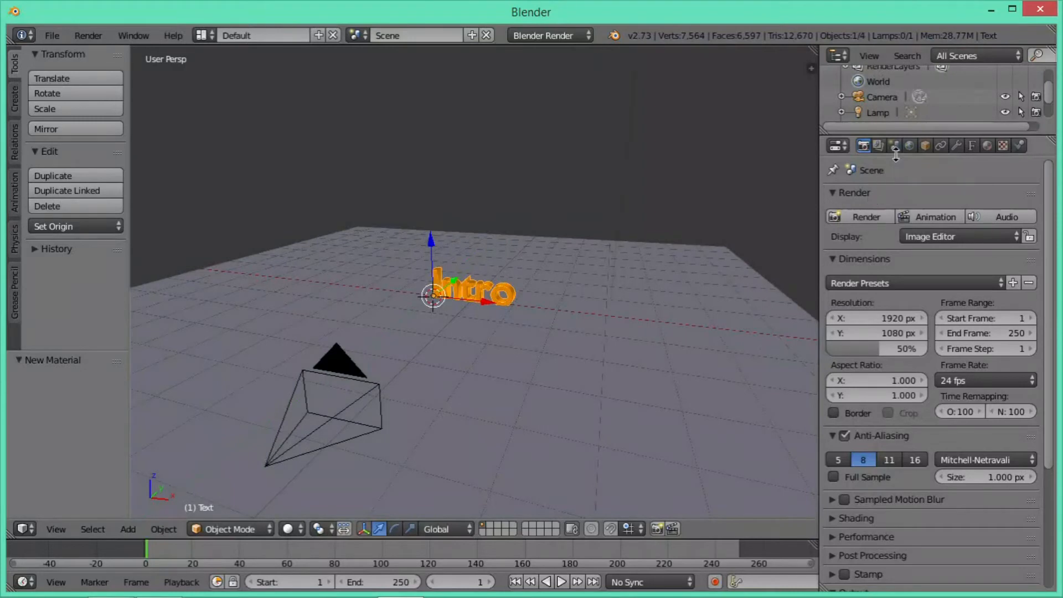
# Enable Indirect Lighting for the world and set its gather method to Approximate.
pyautogui.click(910, 145)
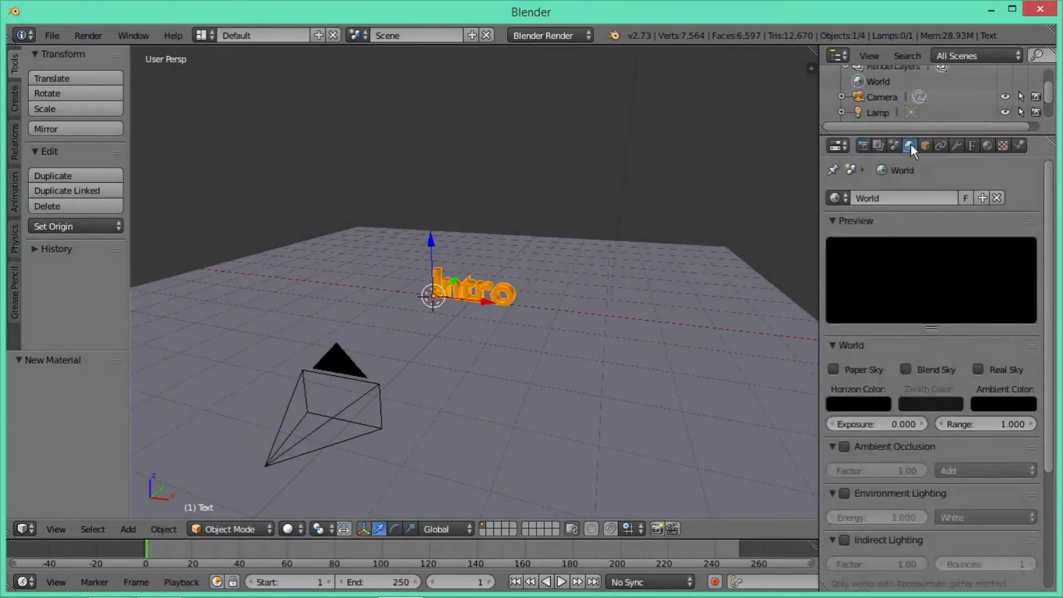
pyautogui.scroll(-4, 921, 374)
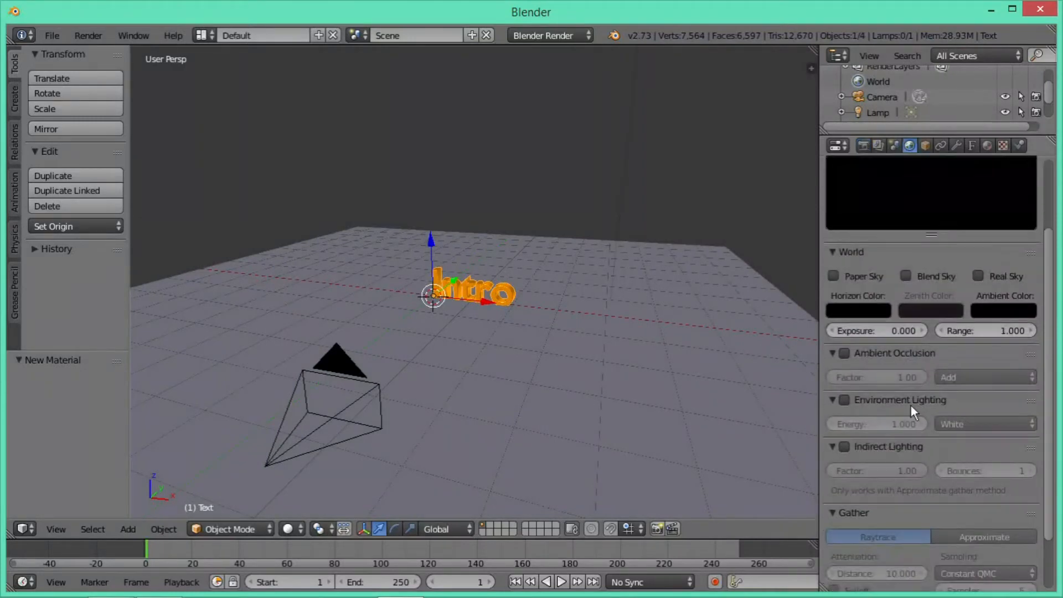
pyautogui.click(844, 446)
pyautogui.click(966, 537)
pyautogui.moveTo(966, 539); pyautogui.dragTo(965, 519, button='middle')
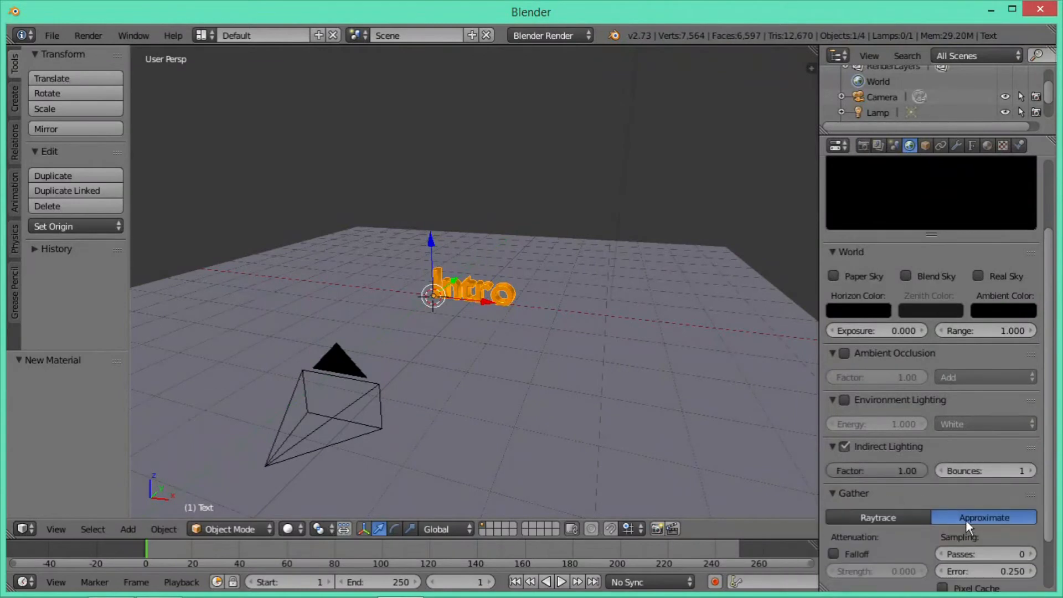
# Render the scene with indirect lighting, inspect the text's light on the floor, and return to the 3D view.
pyautogui.click(863, 145)
pyautogui.click(866, 217)
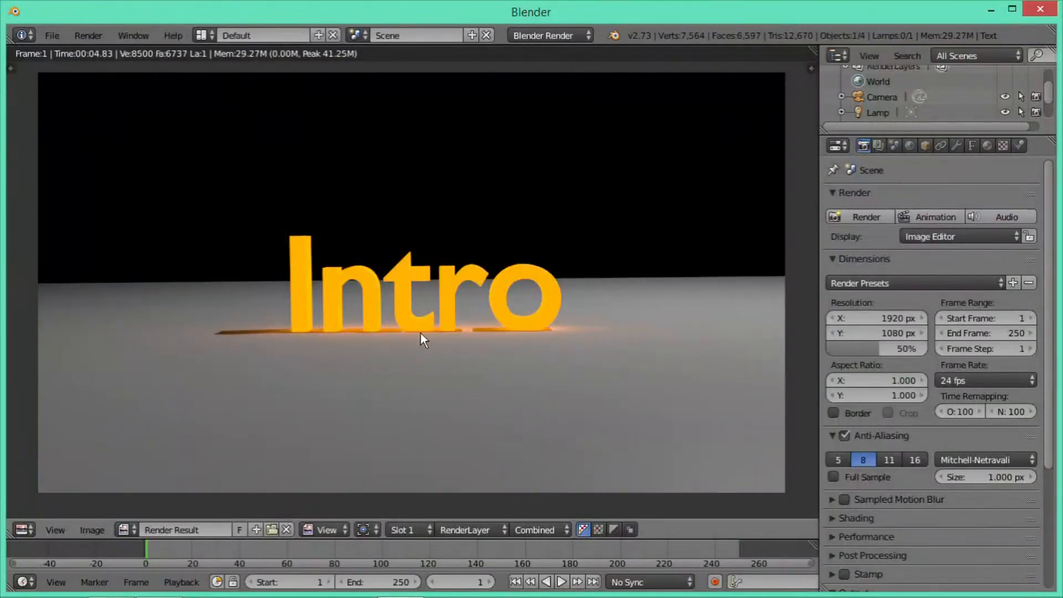
pyautogui.press('Escape')
pyautogui.moveTo(433, 344); pyautogui.dragTo(595, 327, button='middle')
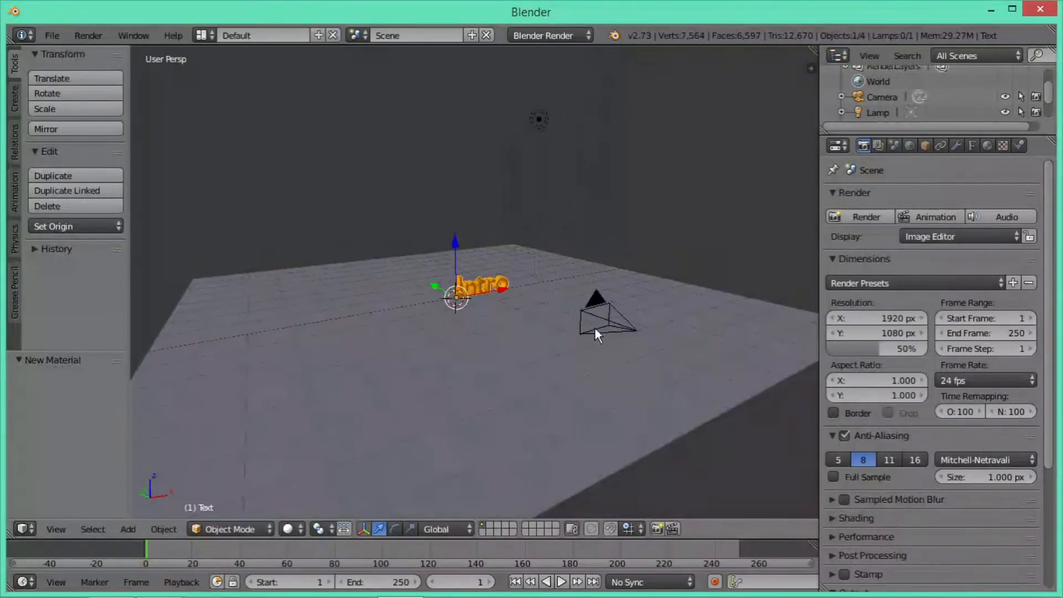
pyautogui.click(844, 221)
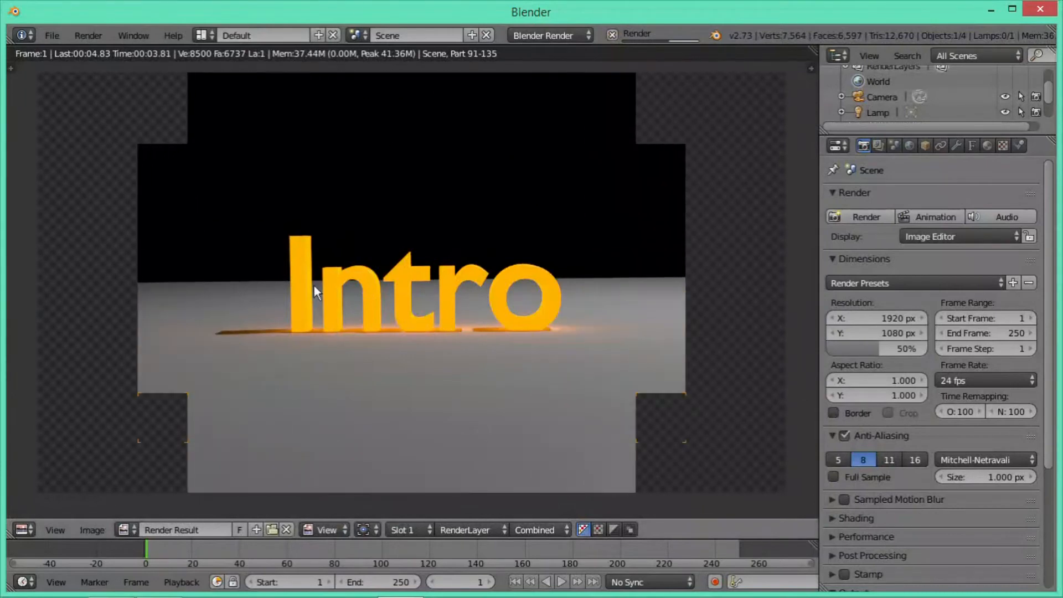
pyautogui.scroll(-2, 430, 325)
pyautogui.scroll(2, 431, 324)
pyautogui.press('Escape')
# Delete the lamp above the floor from the scene.
pyautogui.moveTo(431, 324); pyautogui.dragTo(502, 305, button='middle')
pyautogui.moveTo(505, 162); pyautogui.dragTo(339, 191, button='middle')
pyautogui.rightClick(561, 150)
pyautogui.moveTo(561, 149); pyautogui.dragTo(500, 215, button='middle')
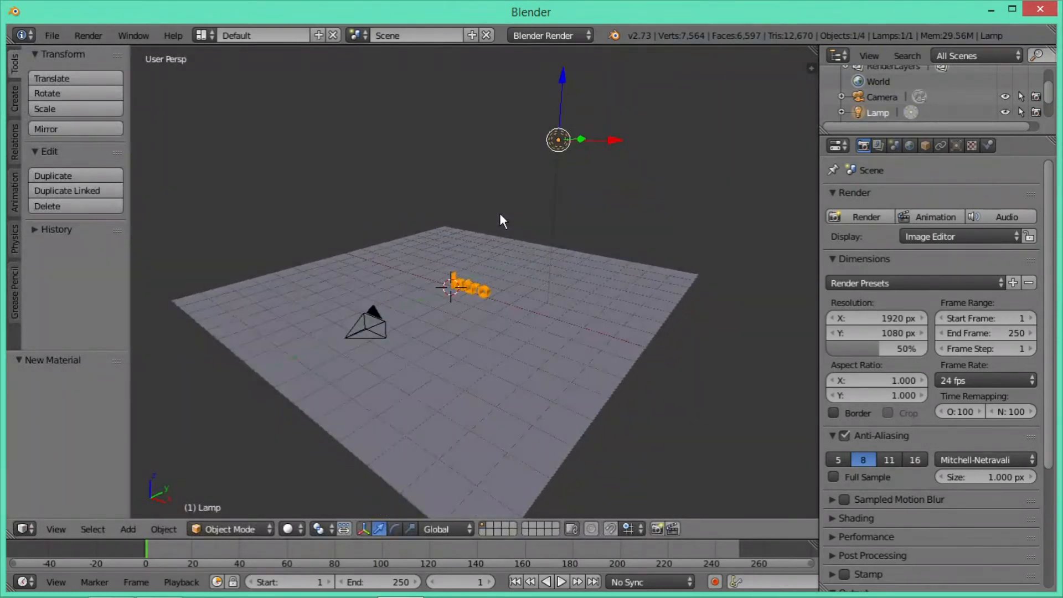
pyautogui.press('x')
pyautogui.click(500, 215)
pyautogui.moveTo(499, 220); pyautogui.dragTo(637, 288, button='middle')
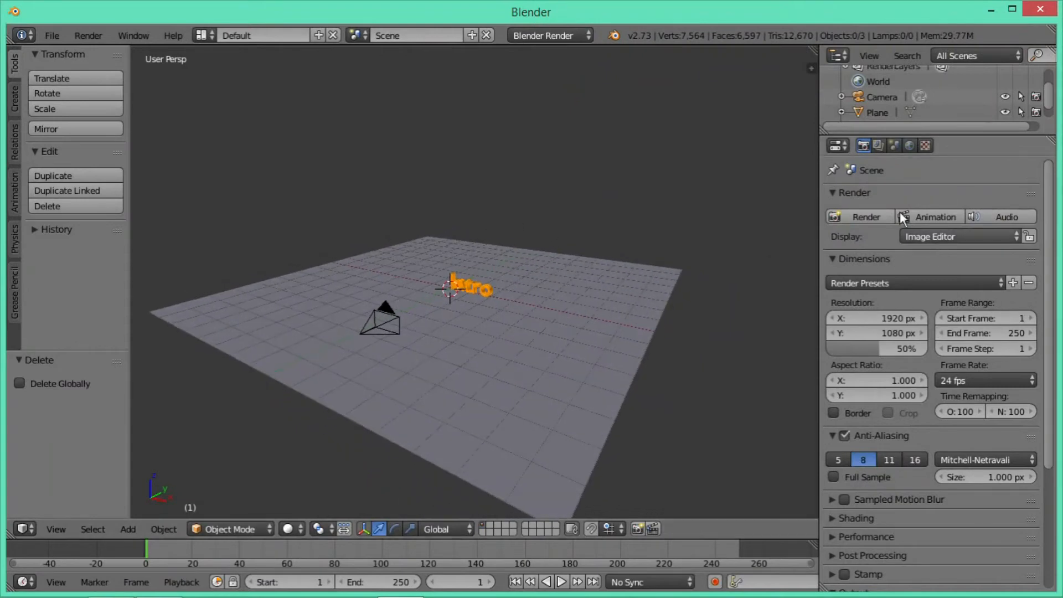
# Render the scene without the lamp to check the text's glow, then return to the 3D view.
pyautogui.click(860, 216)
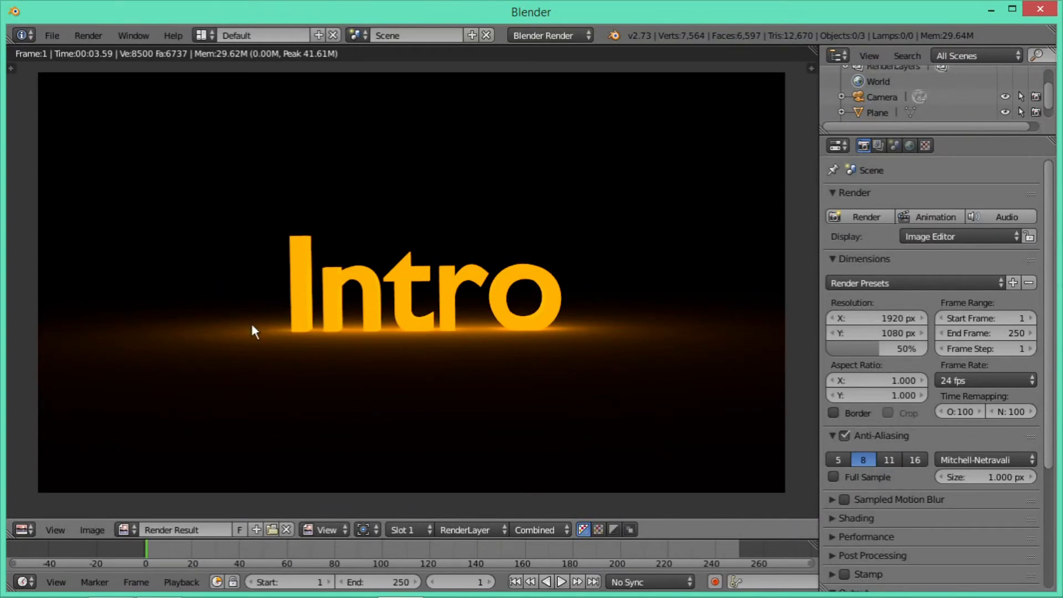
pyautogui.press('Escape')
pyautogui.moveTo(380, 318); pyautogui.dragTo(544, 339, button='middle')
# In camera view, move the camera about 5.67 units forward along its local Z axis and insert a LocRotScale keyframe at frame 1.
pyautogui.press('KP_0')
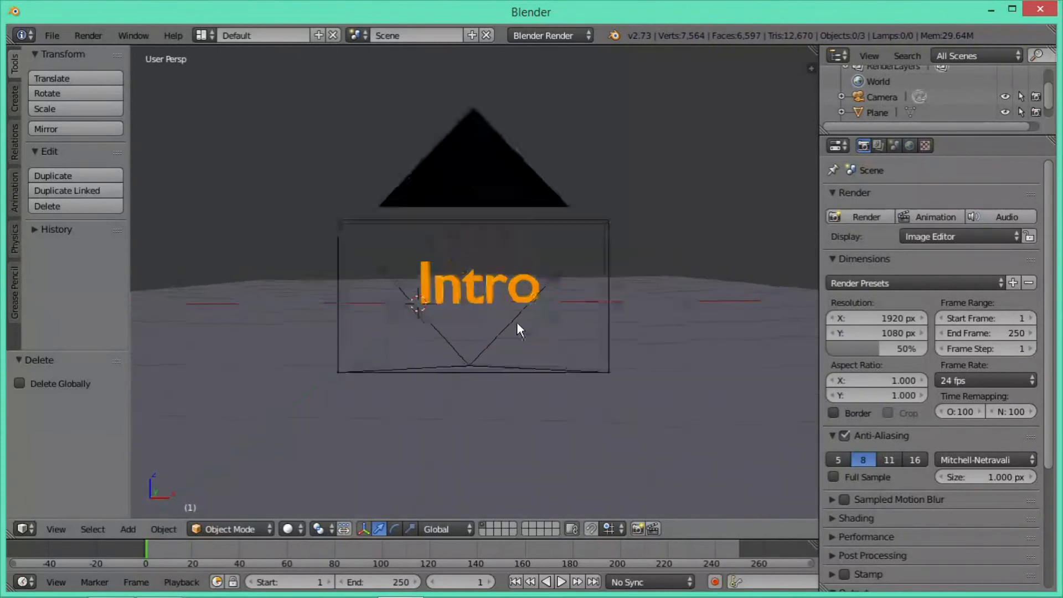
pyautogui.scroll(3, 482, 269)
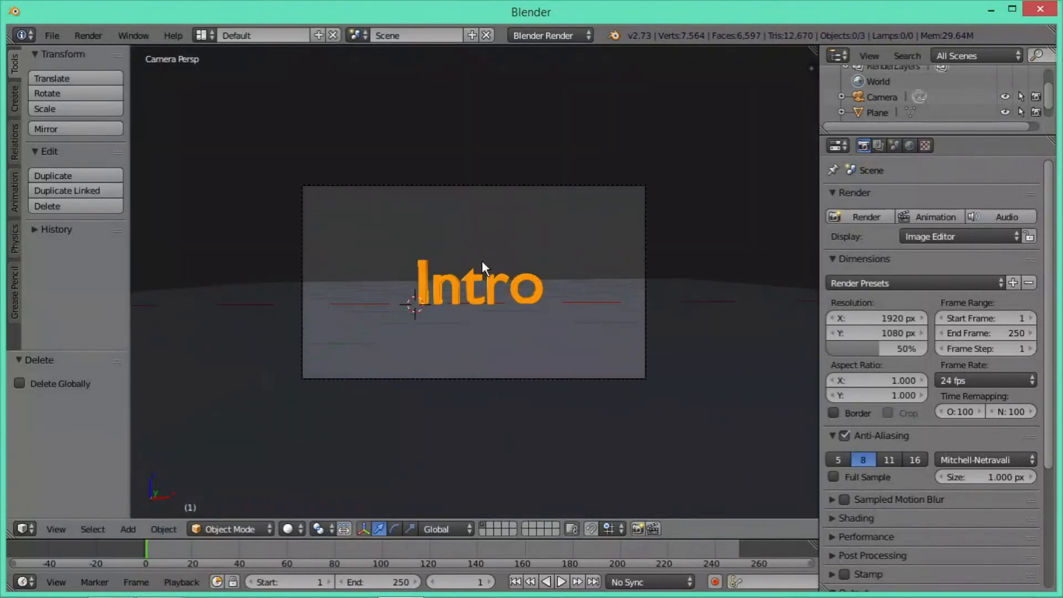
pyautogui.rightClick(472, 186)
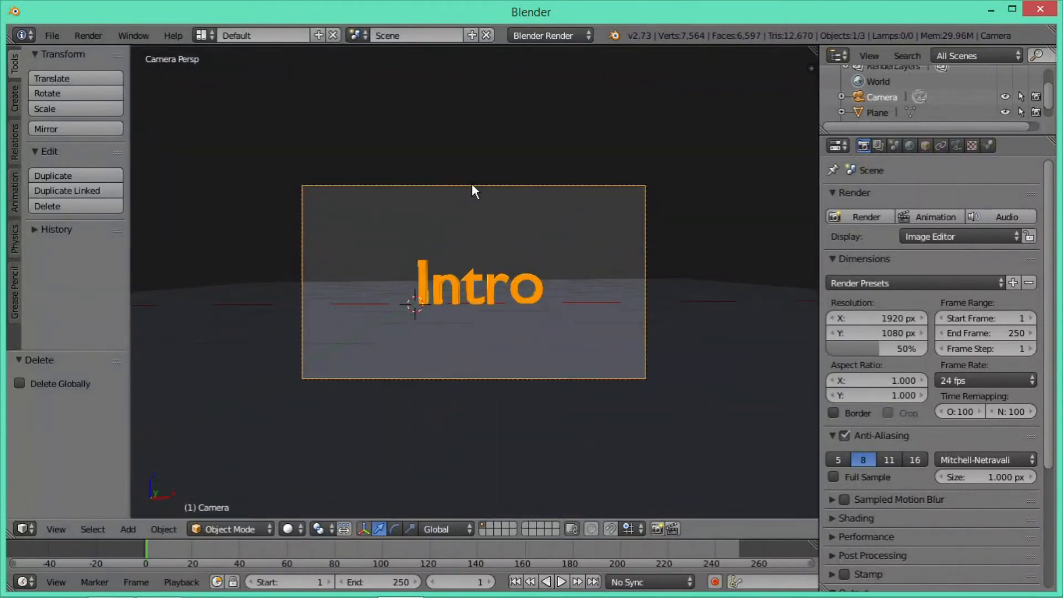
pyautogui.press('g')
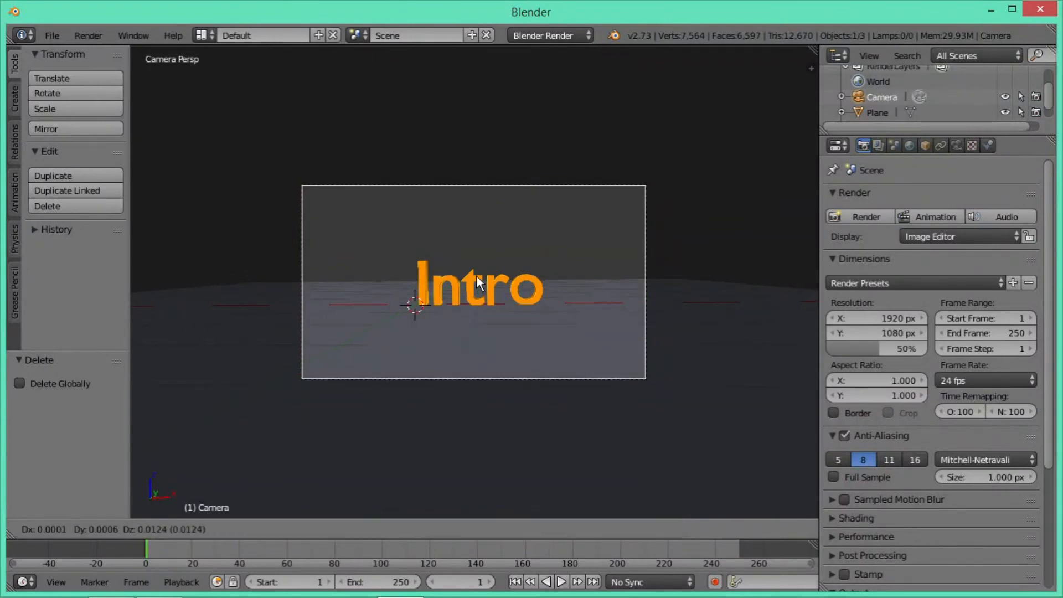
pyautogui.press('z')
pyautogui.press('z')
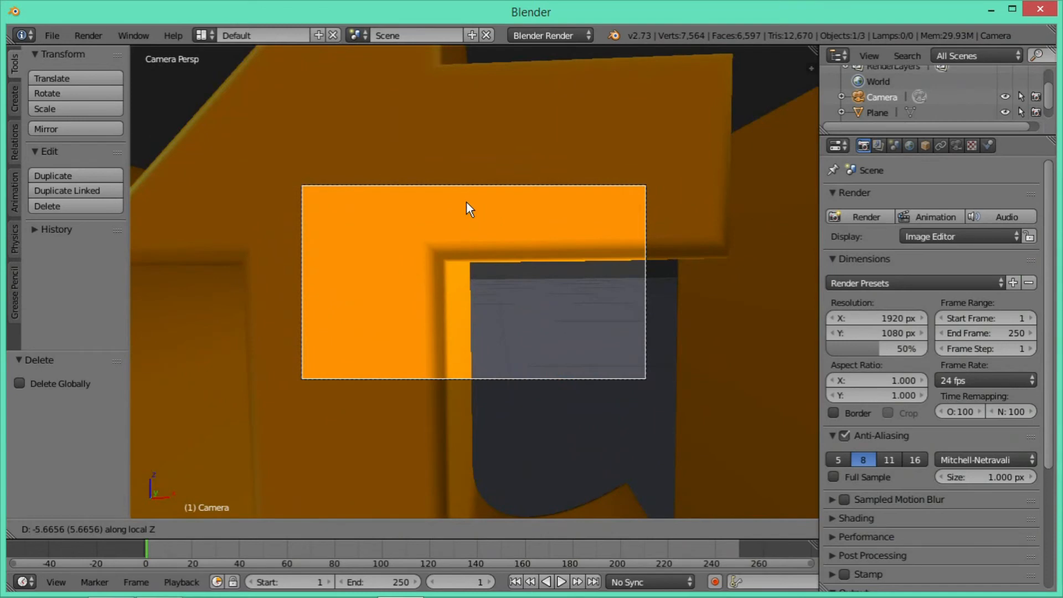
pyautogui.click(467, 202)
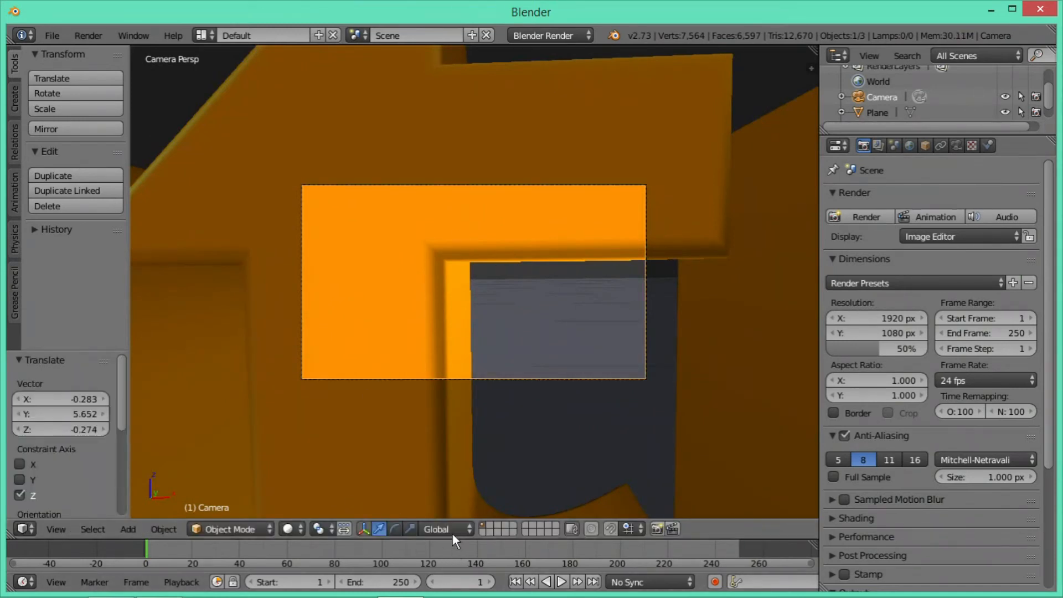
pyautogui.press('i')
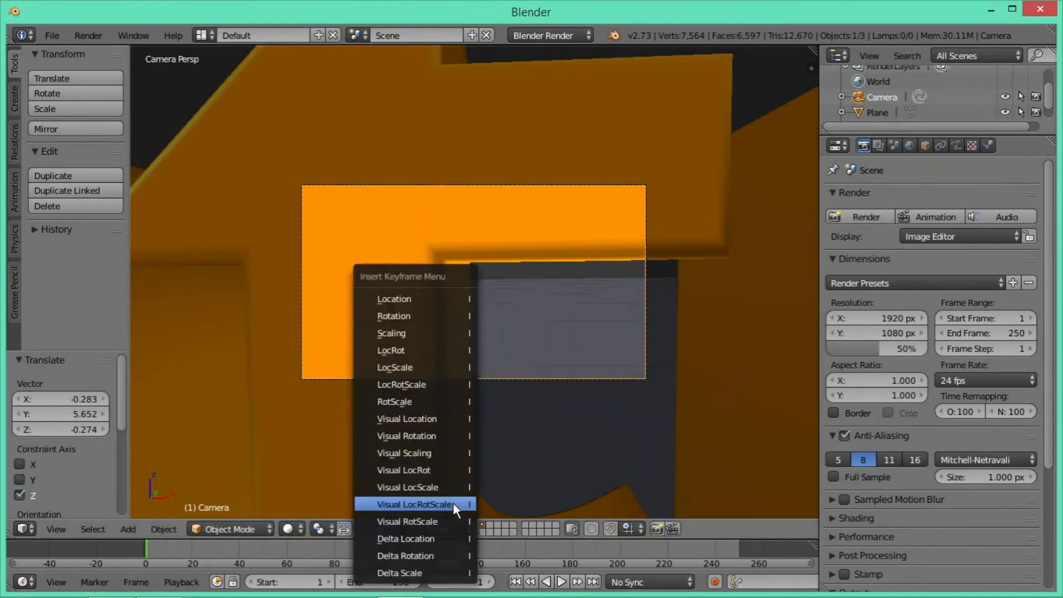
pyautogui.click(413, 385)
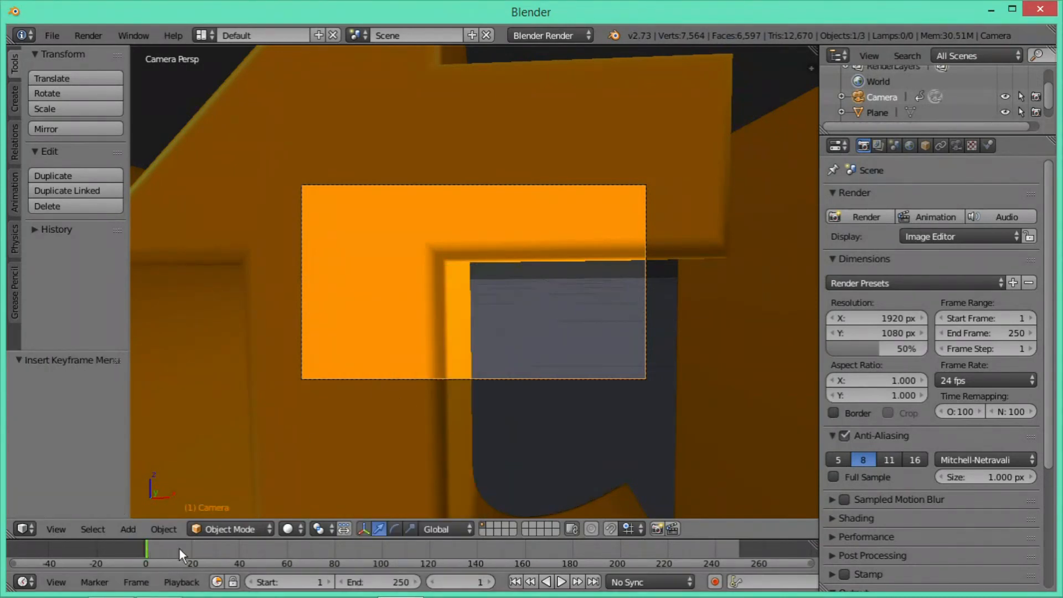
# At frame 100, pull the camera back about 2.7 units along its local Z axis and insert a LocRotScale keyframe.
pyautogui.click(457, 580)
pyautogui.write('100')
pyautogui.press('Return')
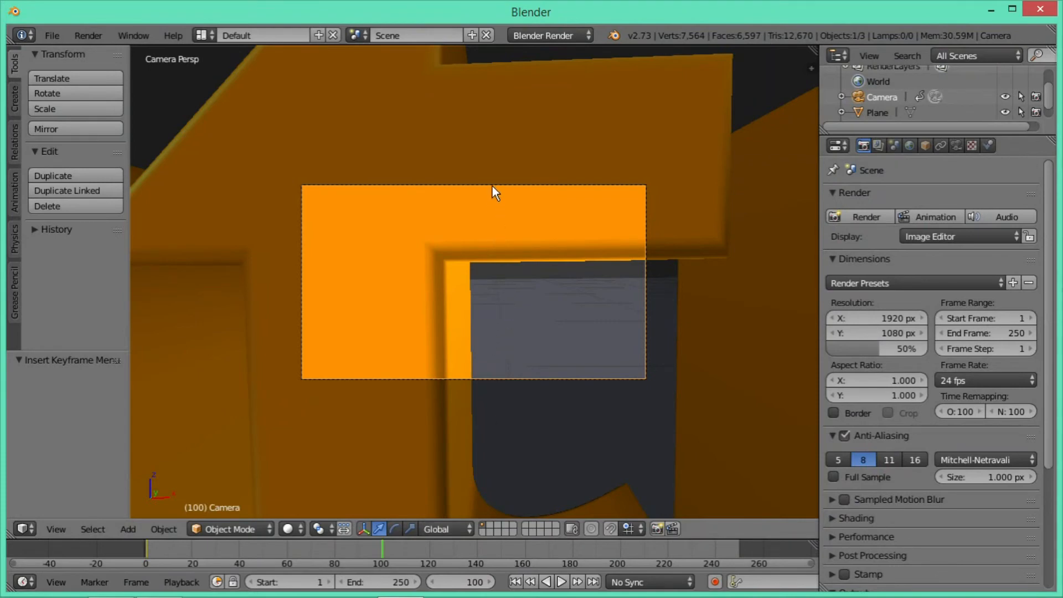
pyautogui.press('g')
pyautogui.press('z')
pyautogui.press('z')
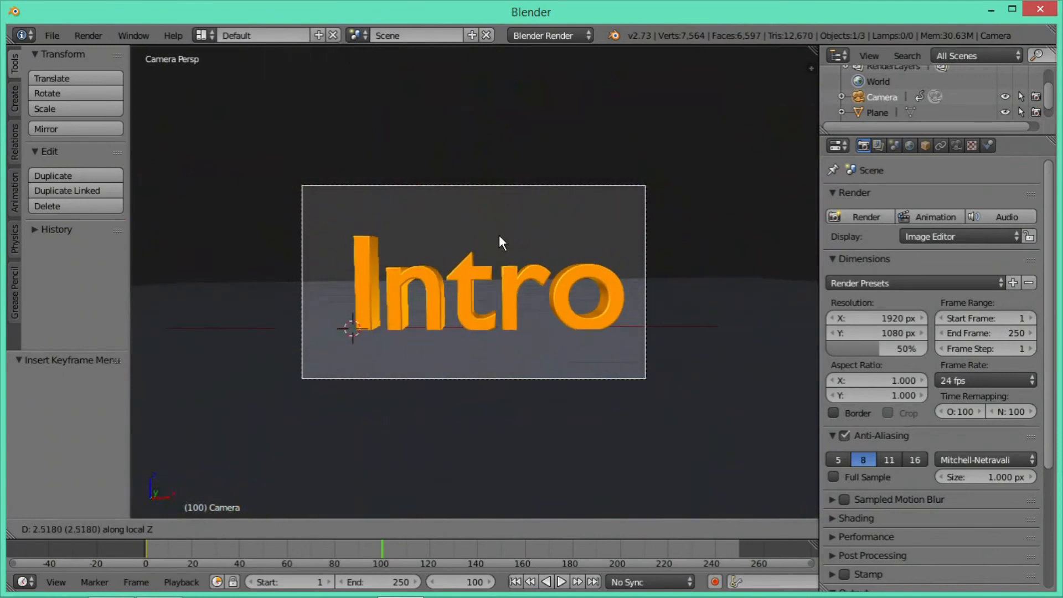
pyautogui.click(499, 237)
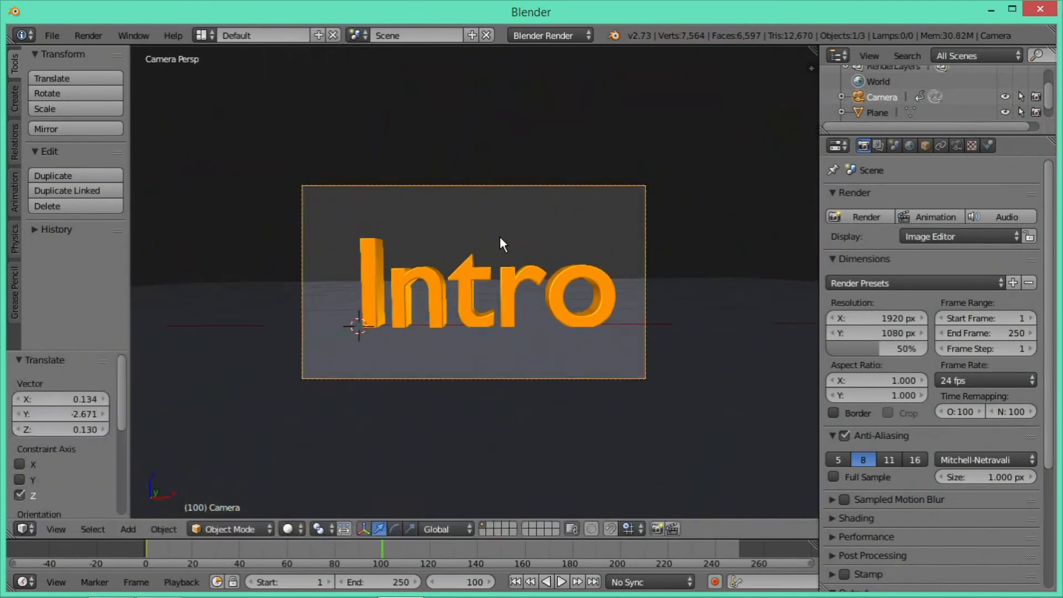
pyautogui.press('i')
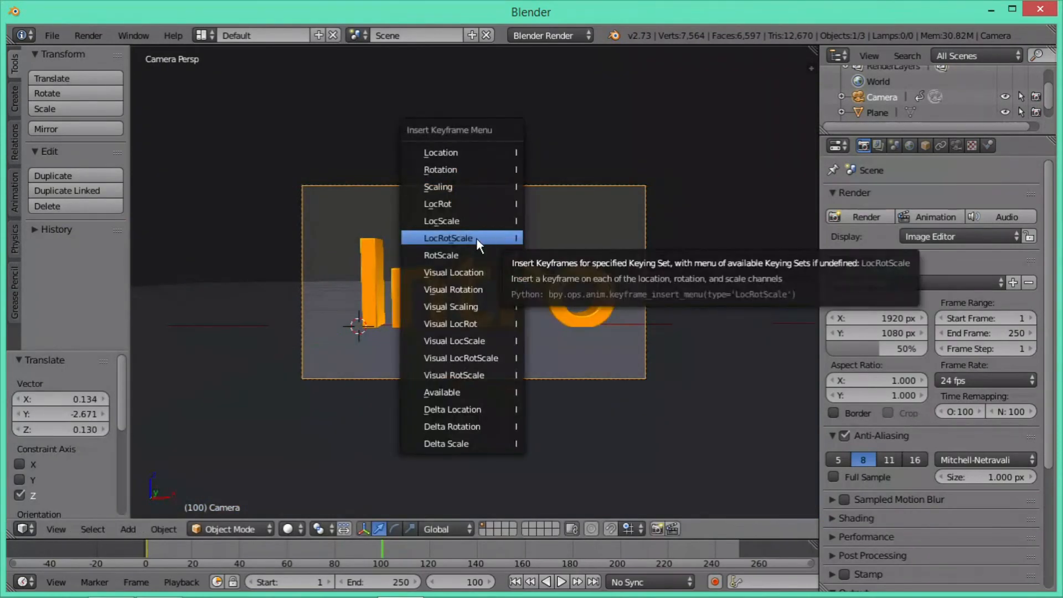
pyautogui.click(468, 238)
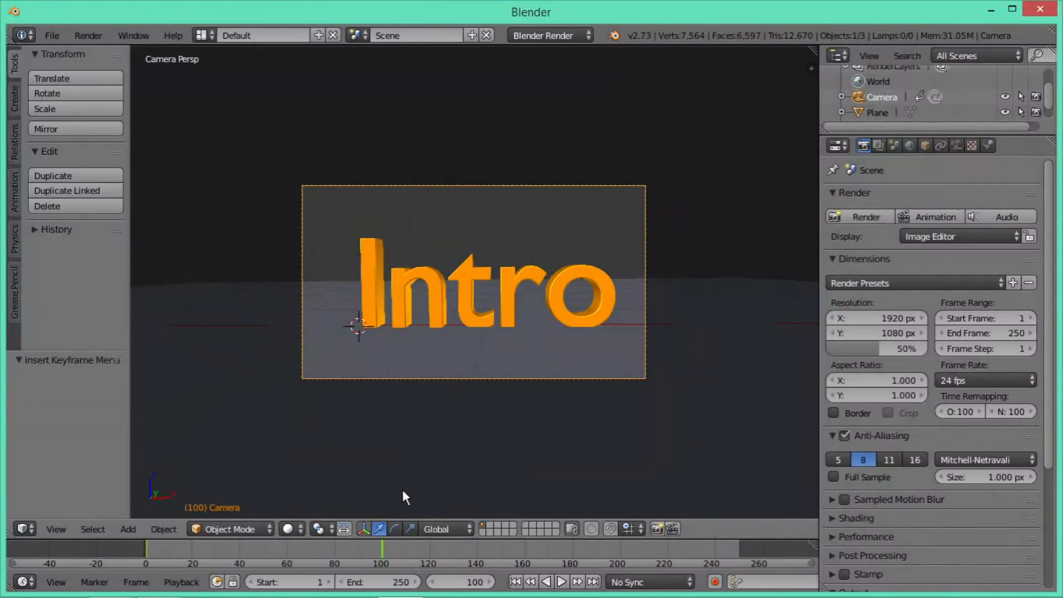
# Play the camera animation from frame 1 to check the pull-back, return to the first frame, and leave camera view.
pyautogui.click(515, 582)
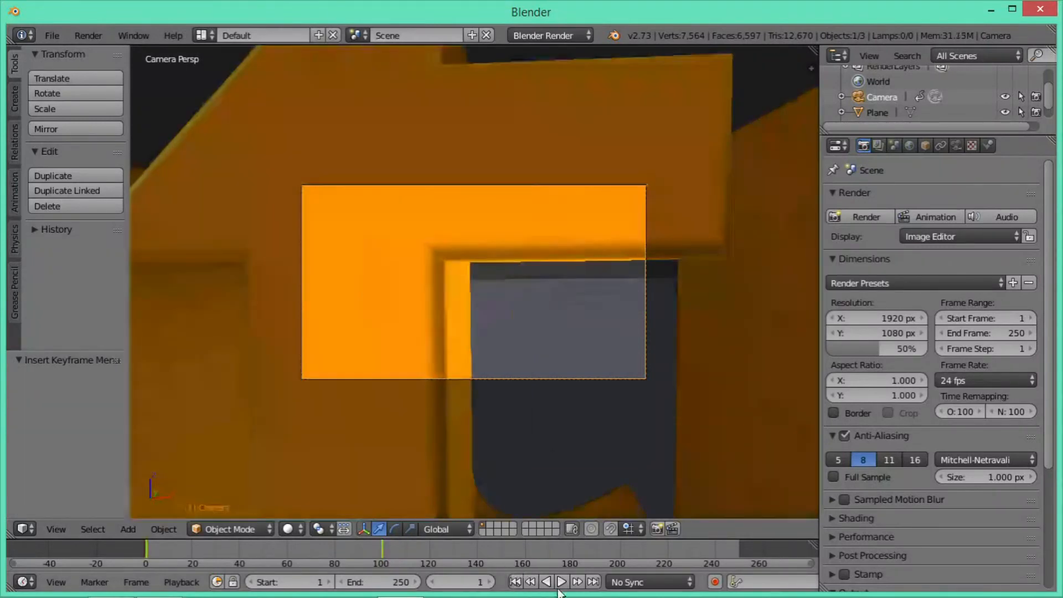
pyautogui.click(561, 583)
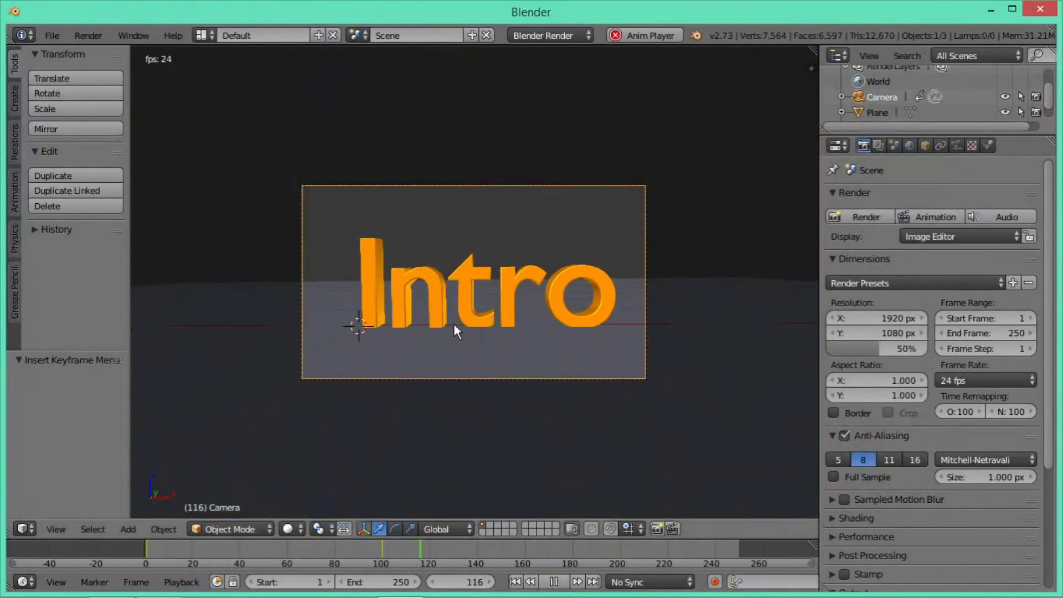
pyautogui.press('Escape')
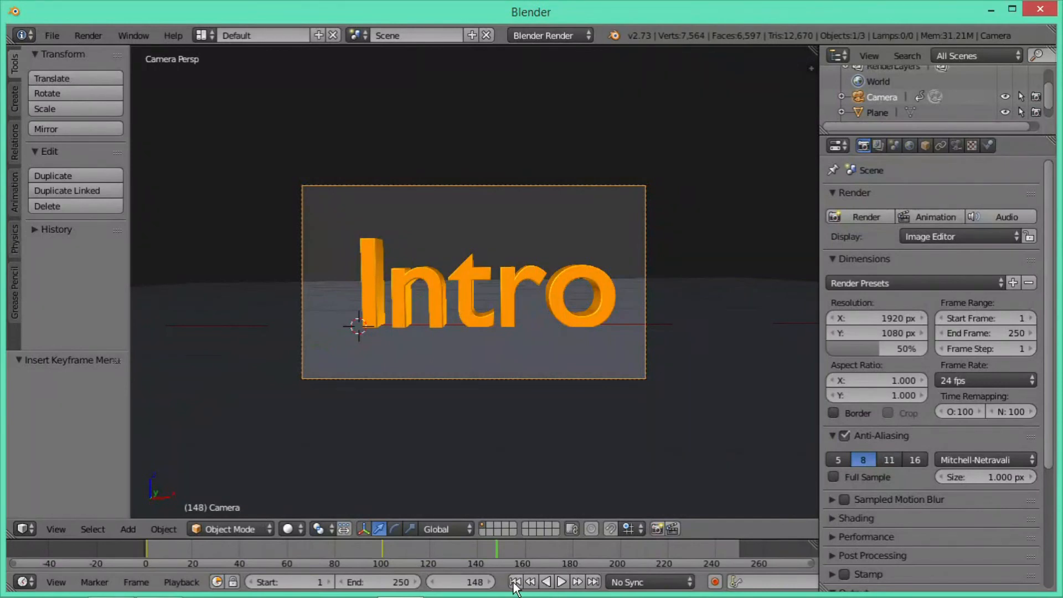
pyautogui.press('KP_0')
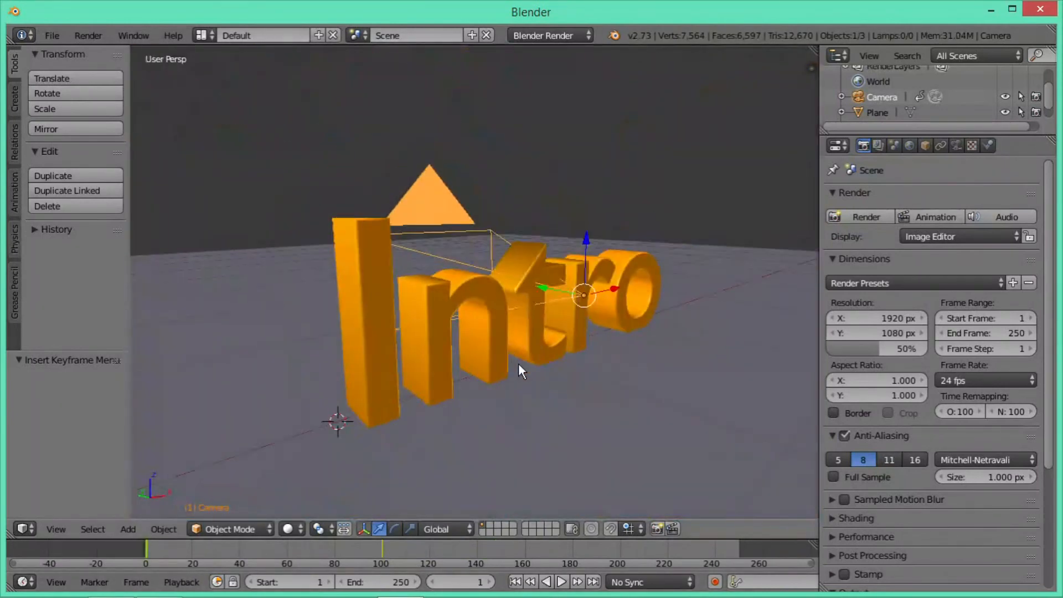
pyautogui.moveTo(566, 374); pyautogui.dragTo(555, 422, button='middle')
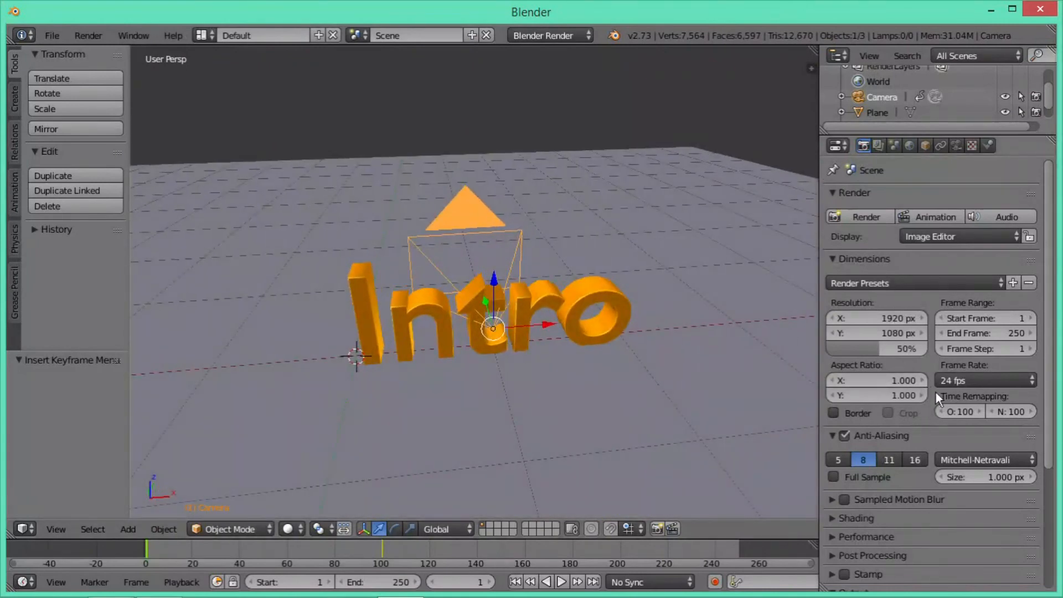
# Set the scene's end frame to 105 and its frame rate to 30 fps.
pyautogui.click(1005, 334)
pyautogui.write('105')
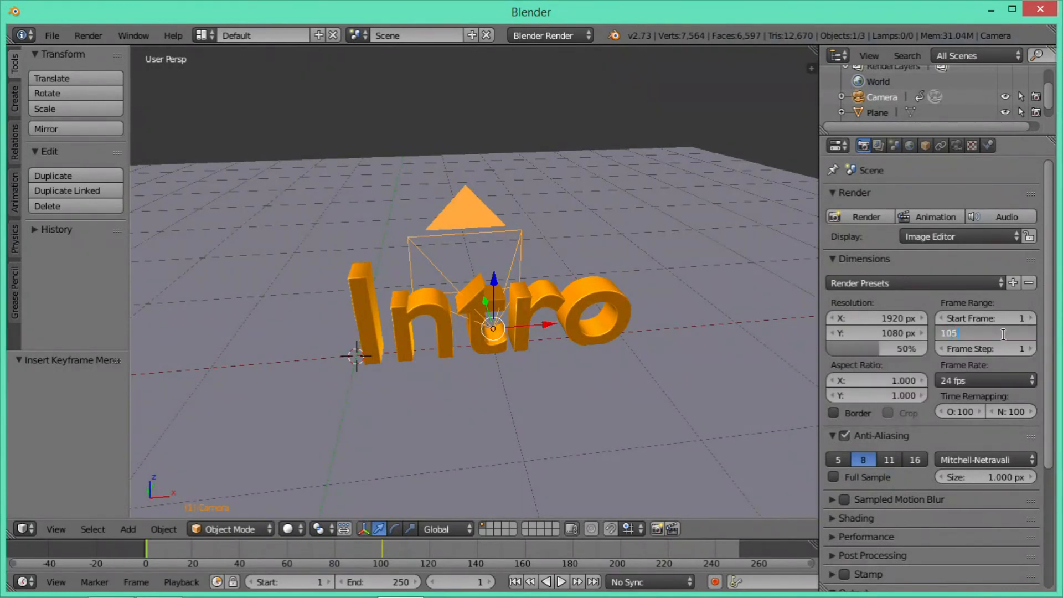
pyautogui.press('Return')
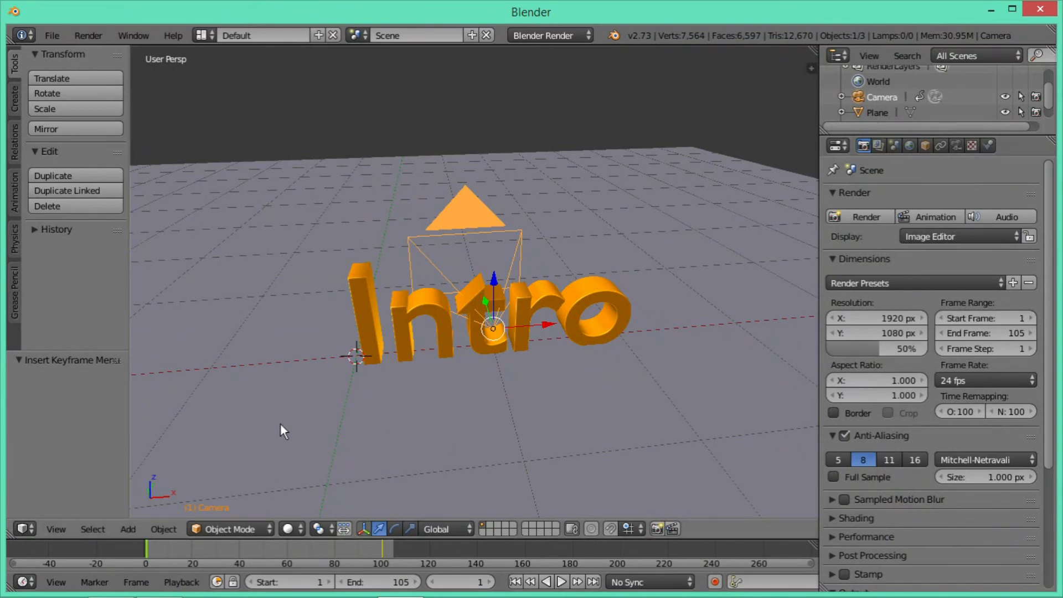
pyautogui.moveTo(346, 434)
pyautogui.mouseDown(button='middle')
pyautogui.moveTo(497, 407)
pyautogui.moveTo(346, 416)
pyautogui.mouseUp(button='middle')
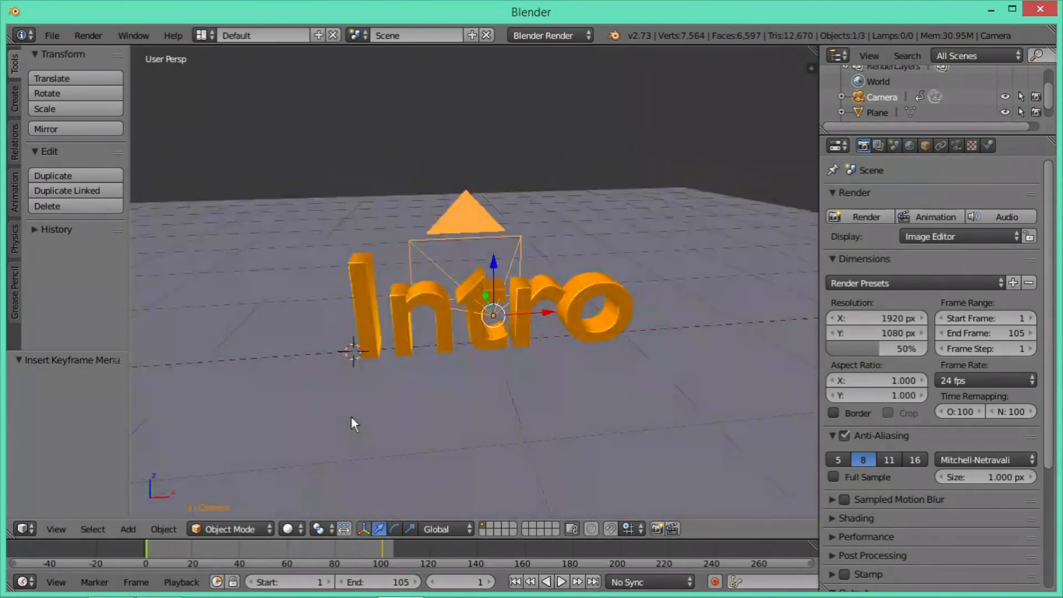
pyautogui.click(1001, 380)
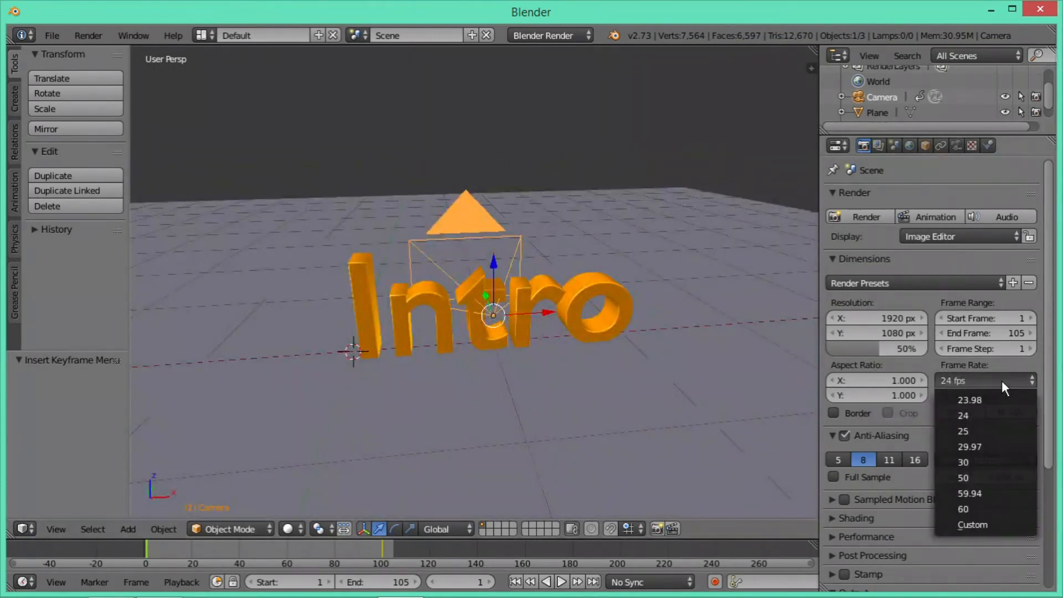
pyautogui.click(979, 462)
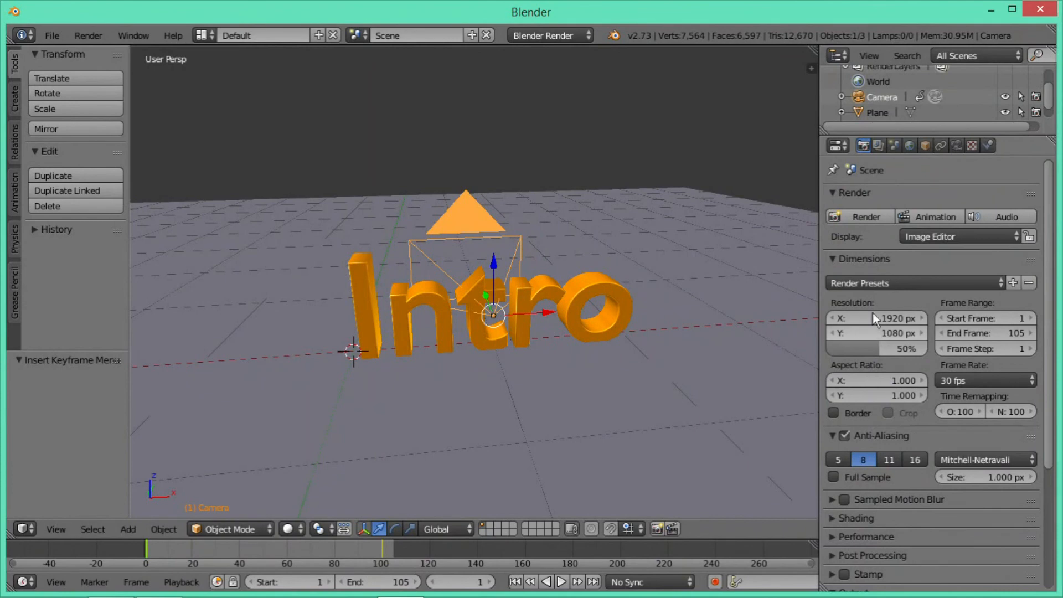
# Set the render output location to the Desktop folder.
pyautogui.scroll(-6, 875, 410)
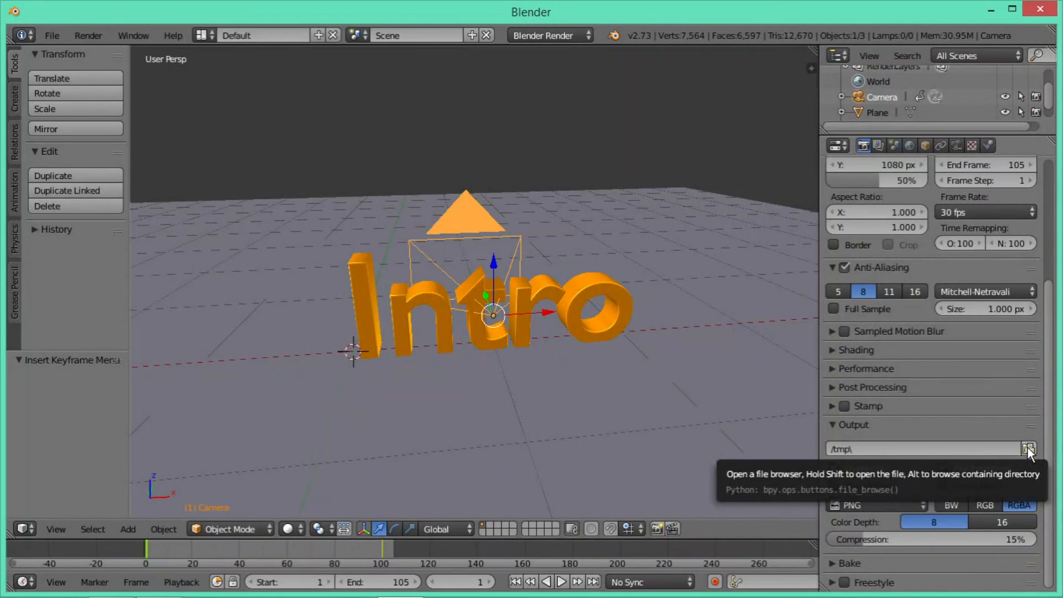
pyautogui.click(1027, 447)
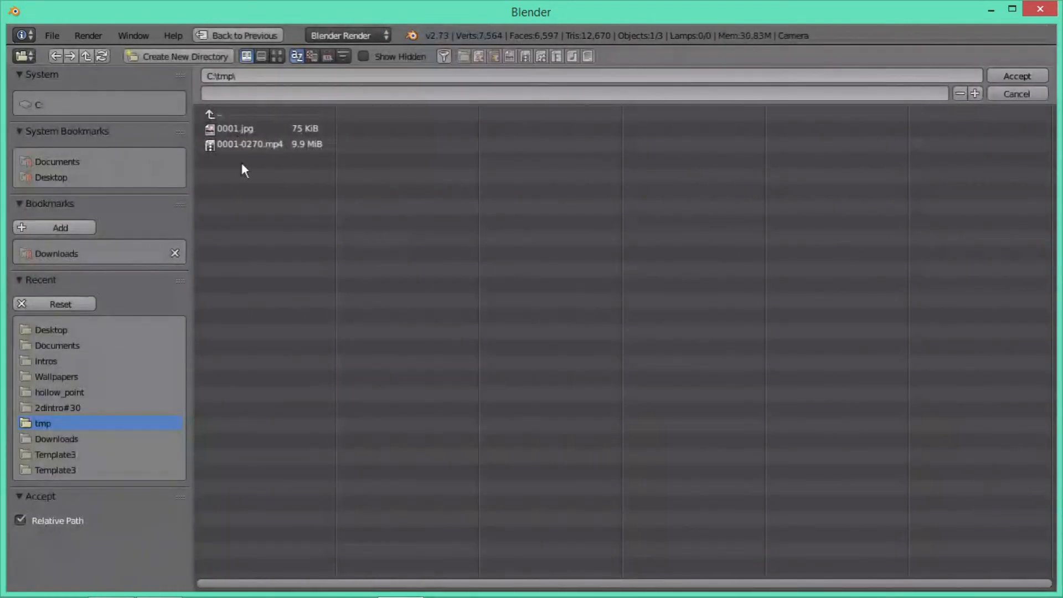
pyautogui.click(114, 162)
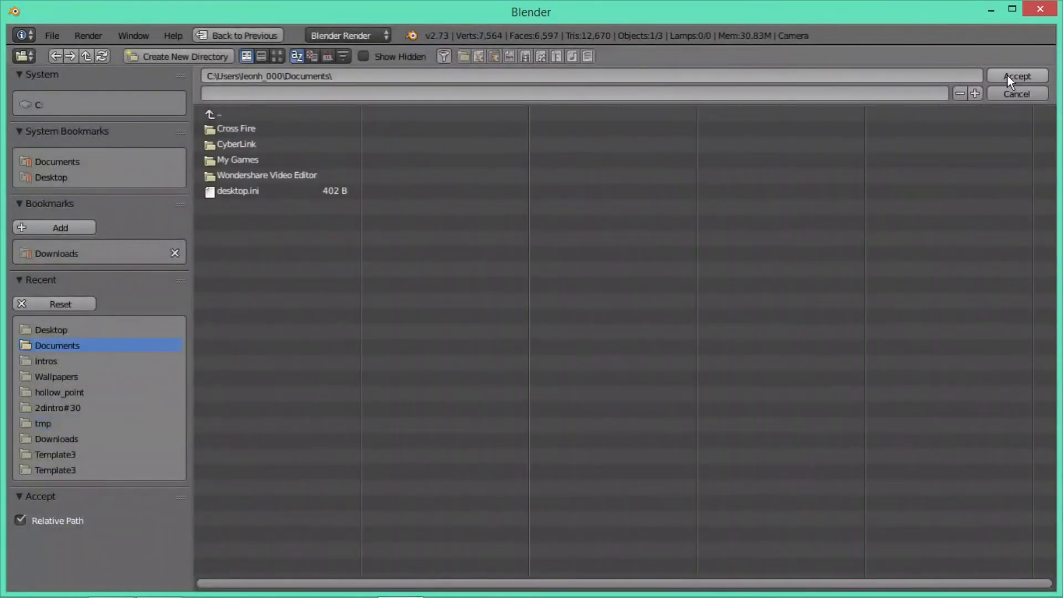
pyautogui.click(102, 178)
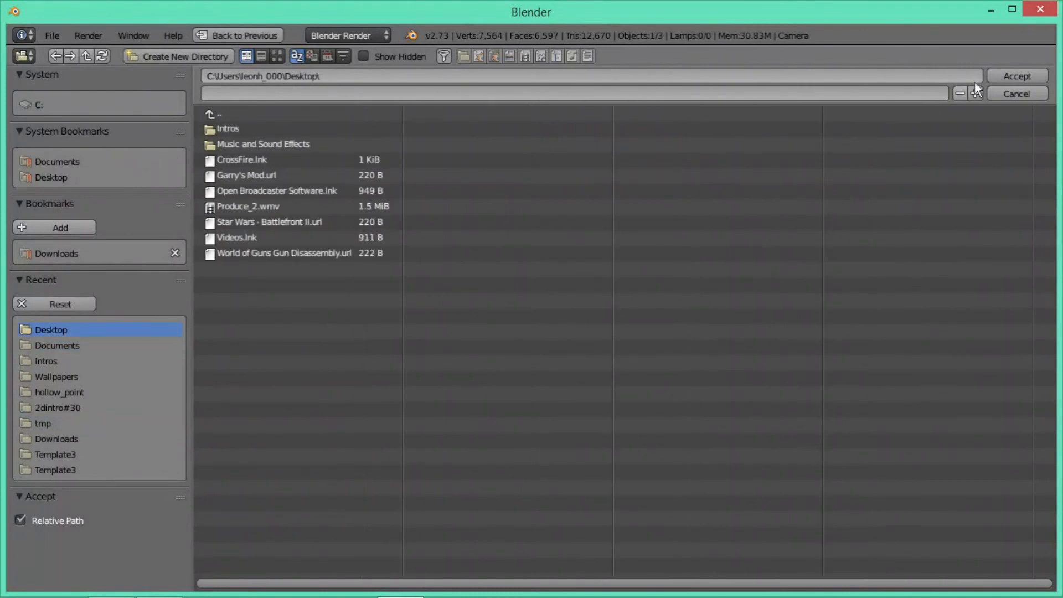
pyautogui.click(1013, 76)
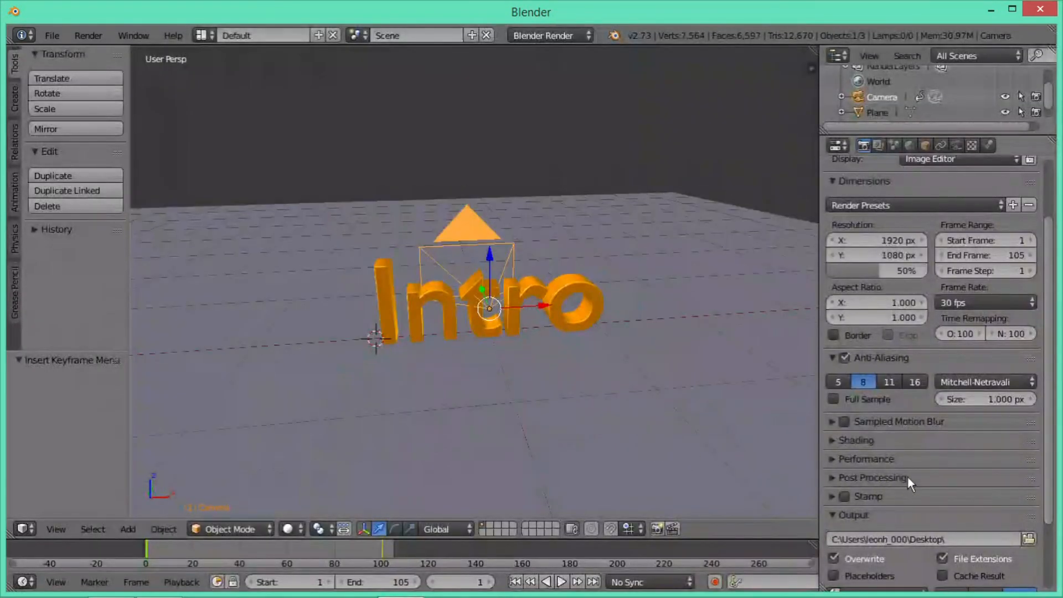
# Change the render output file format to AVI Raw.
pyautogui.scroll(-4, 902, 477)
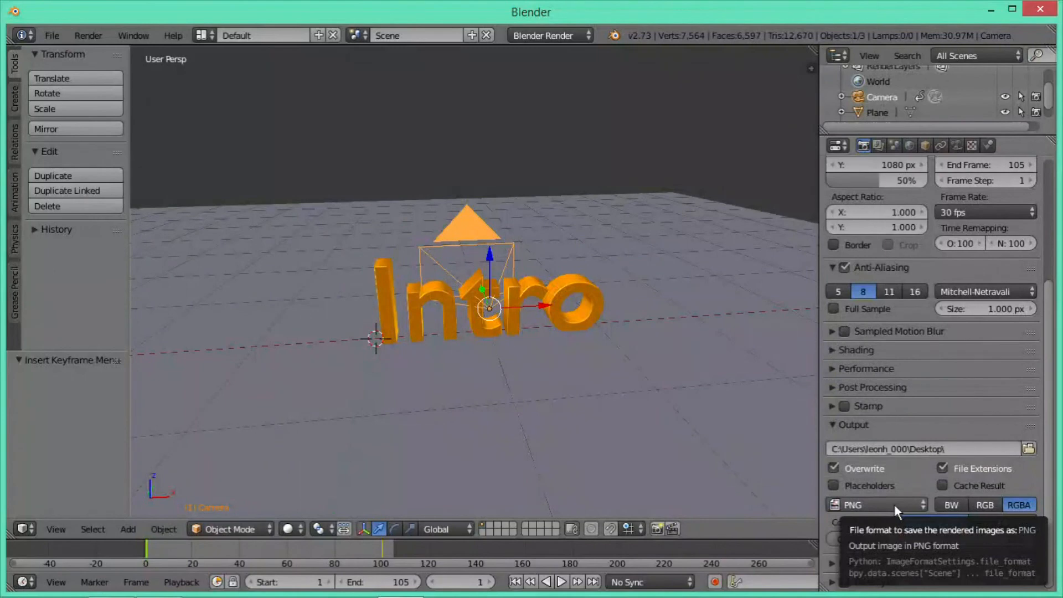
pyautogui.click(895, 504)
pyautogui.click(867, 406)
# Start rendering the full animation of the scene.
pyautogui.moveTo(480, 368); pyautogui.dragTo(777, 387, button='middle')
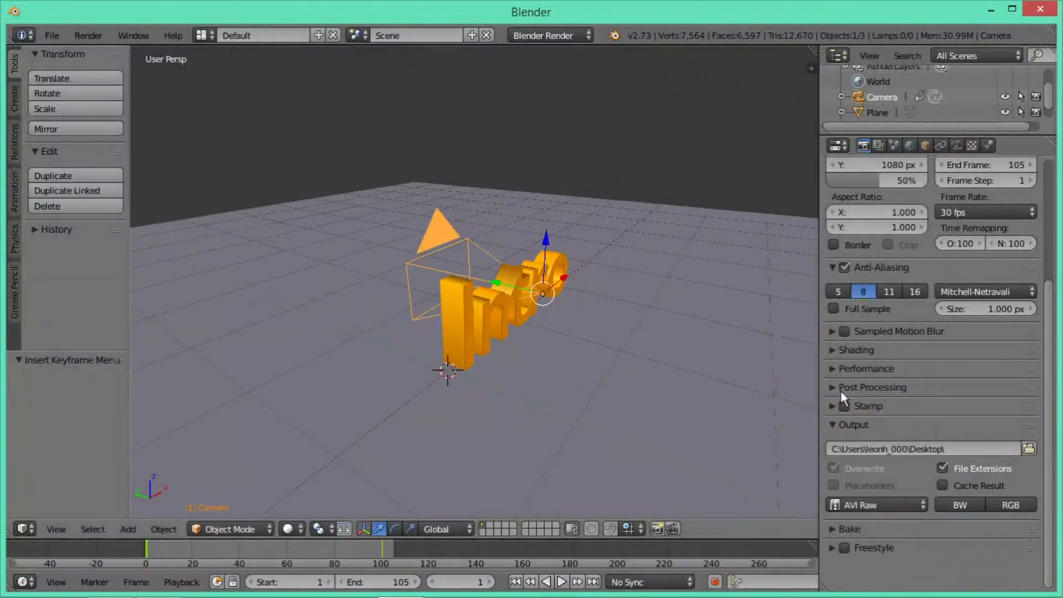
pyautogui.scroll(8, 923, 394)
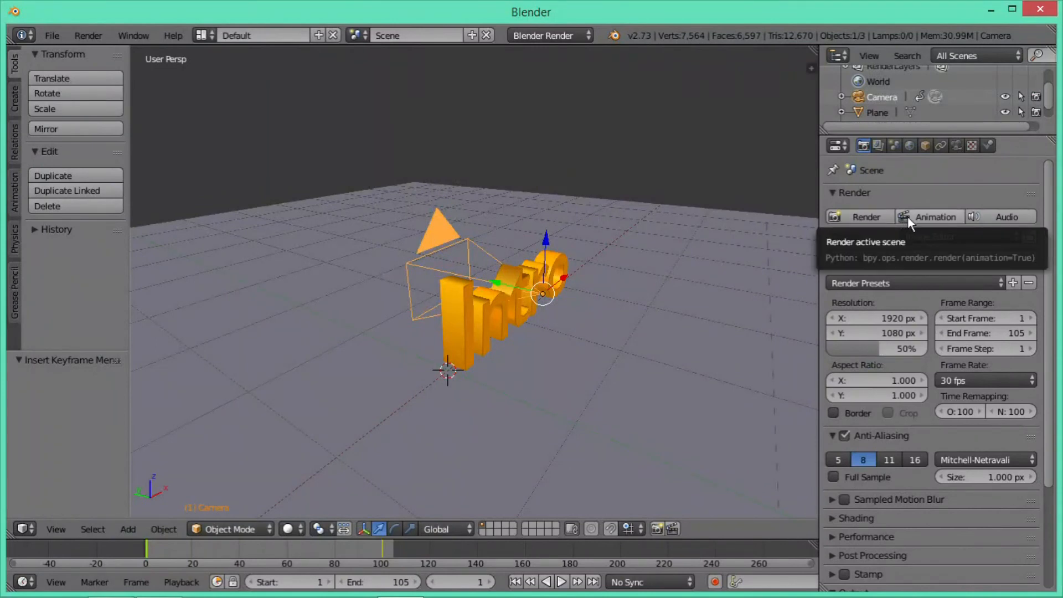
pyautogui.click(908, 216)
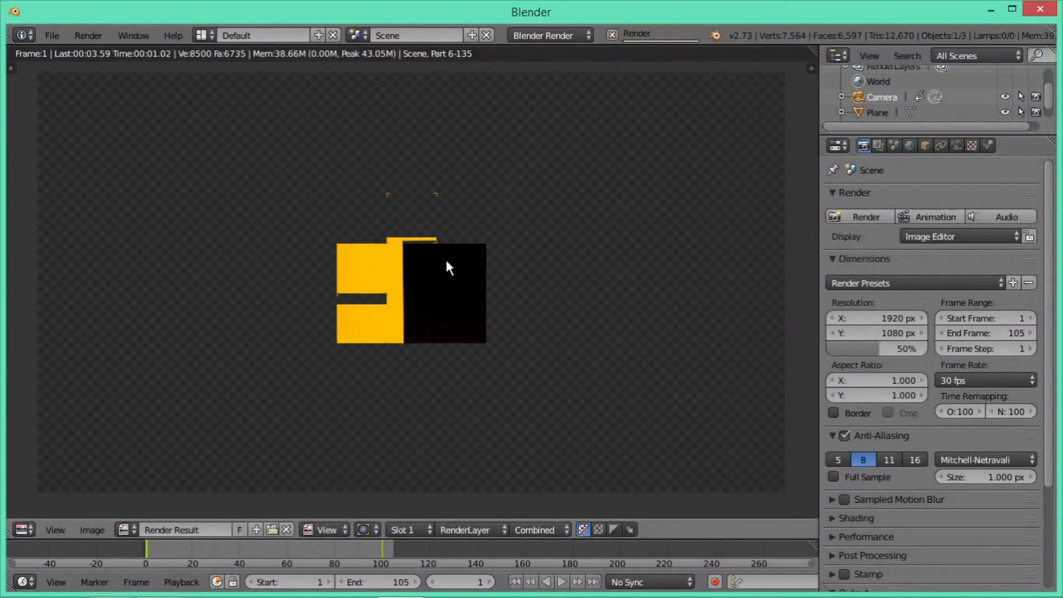